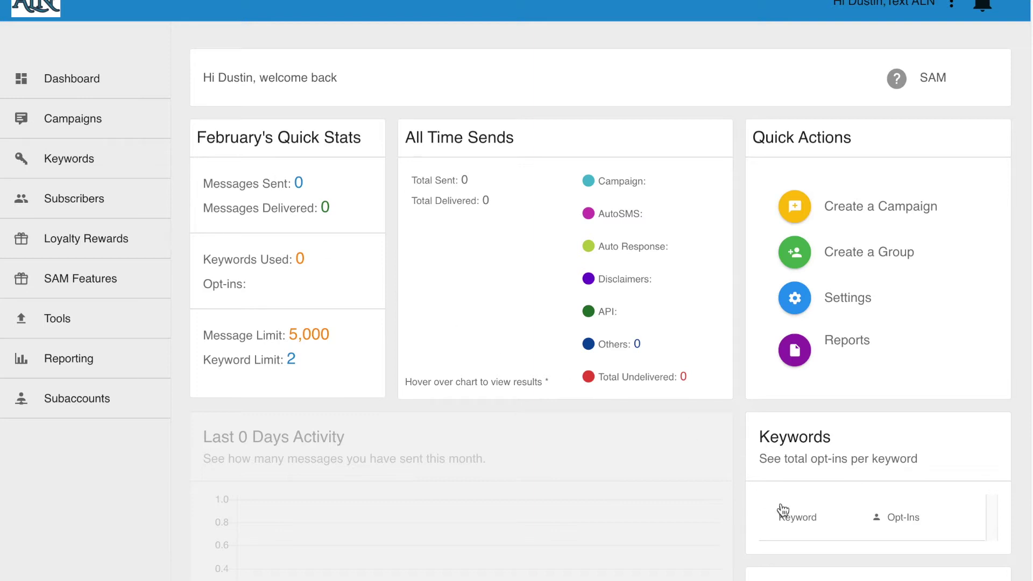
# - Create a keyword named HDTV and begin entering its group name, ALN - TV Group
pyautogui.click(73, 159)
pyautogui.click(248, 198)
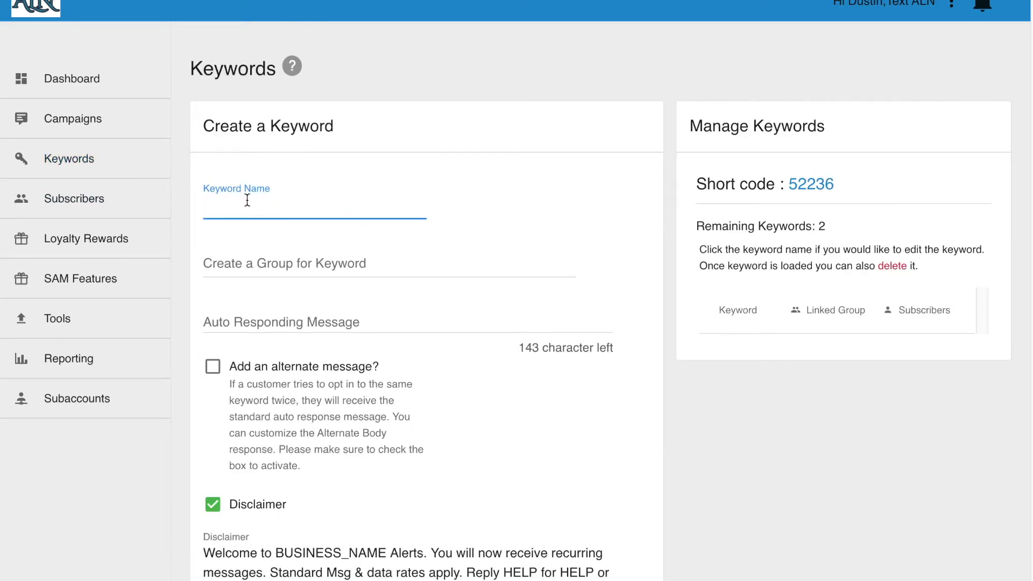
pyautogui.write('HDTV')
pyautogui.click(213, 265)
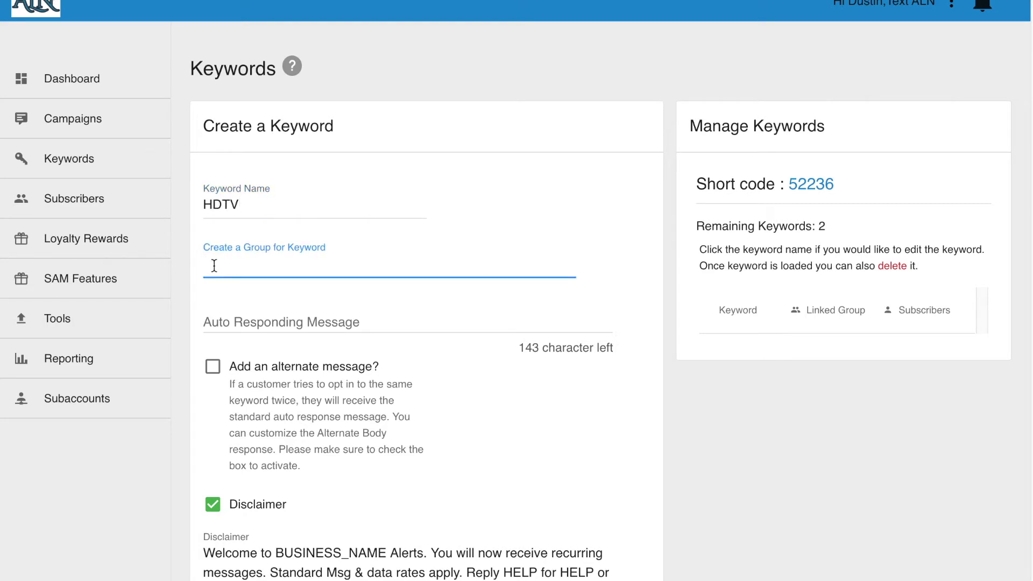
pyautogui.write('ALN - TV ')
pyautogui.write('Group')
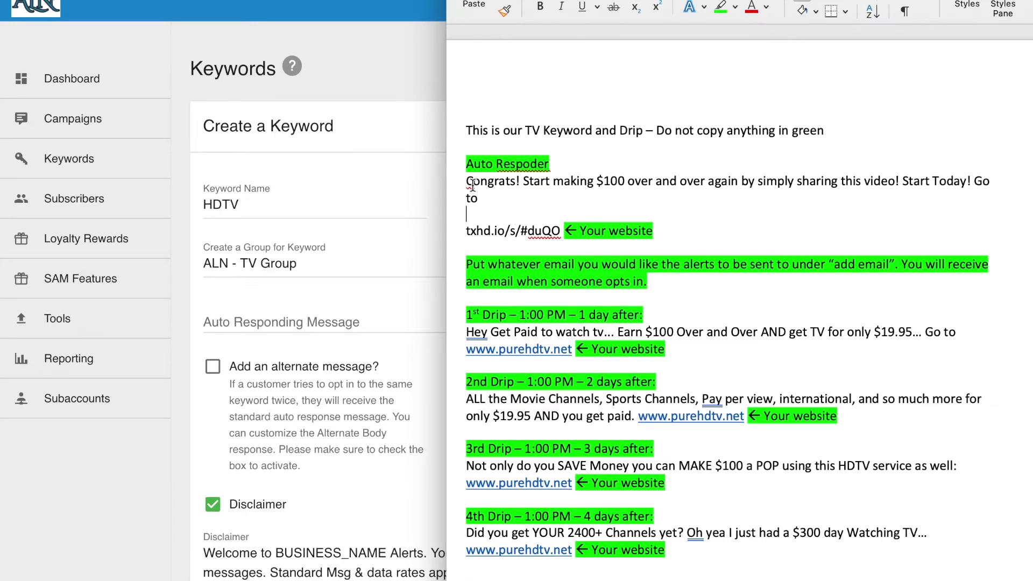
# - Copy the Congrats message from the notes into the Auto Responding Message field
pyautogui.moveTo(466, 181); pyautogui.dragTo(484, 198)
pyautogui.hotkey('ctrl', 'c')
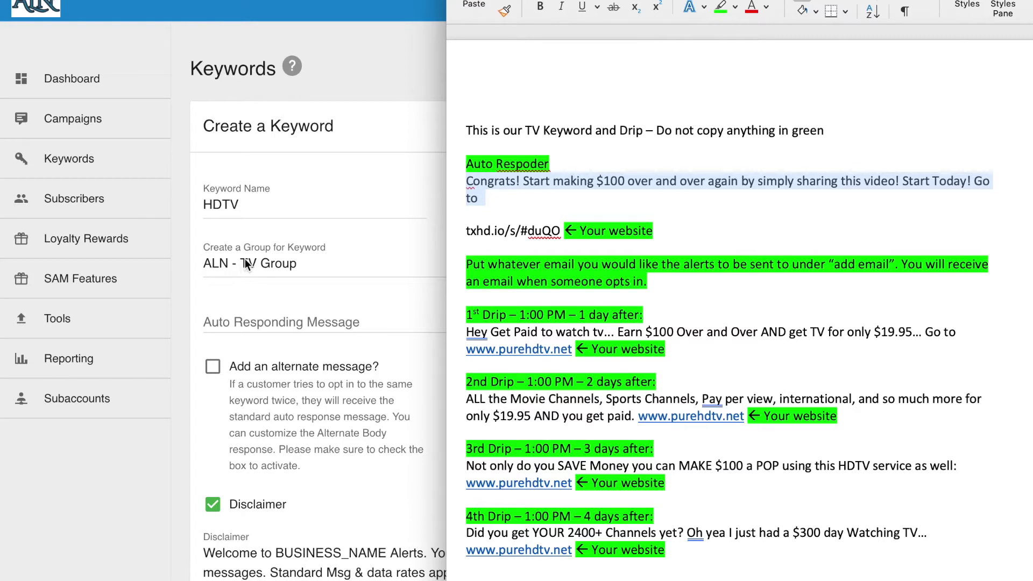
pyautogui.click(225, 323)
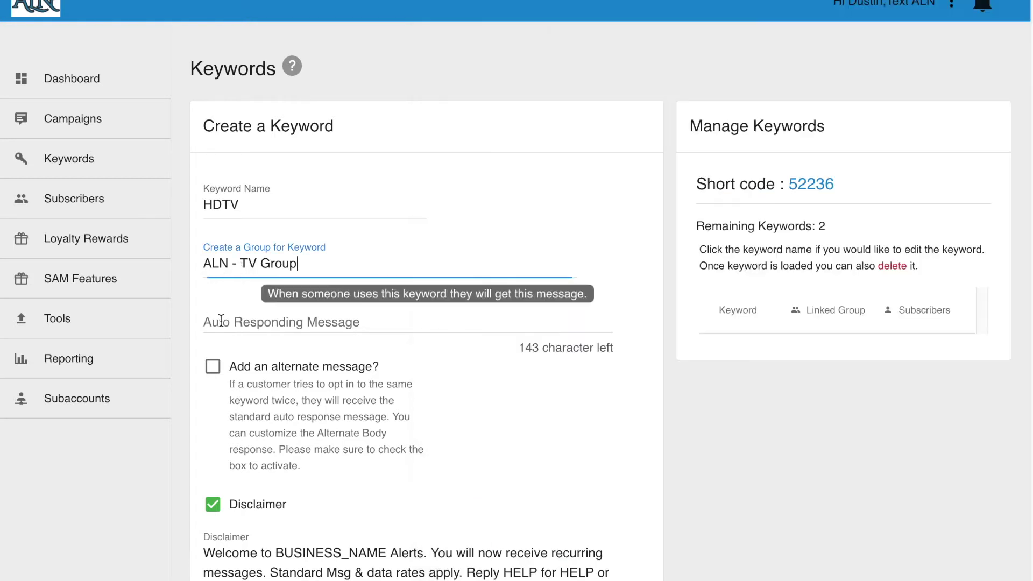
pyautogui.hotkey('ctrl', 'v')
pyautogui.scroll(-2, 346, 358)
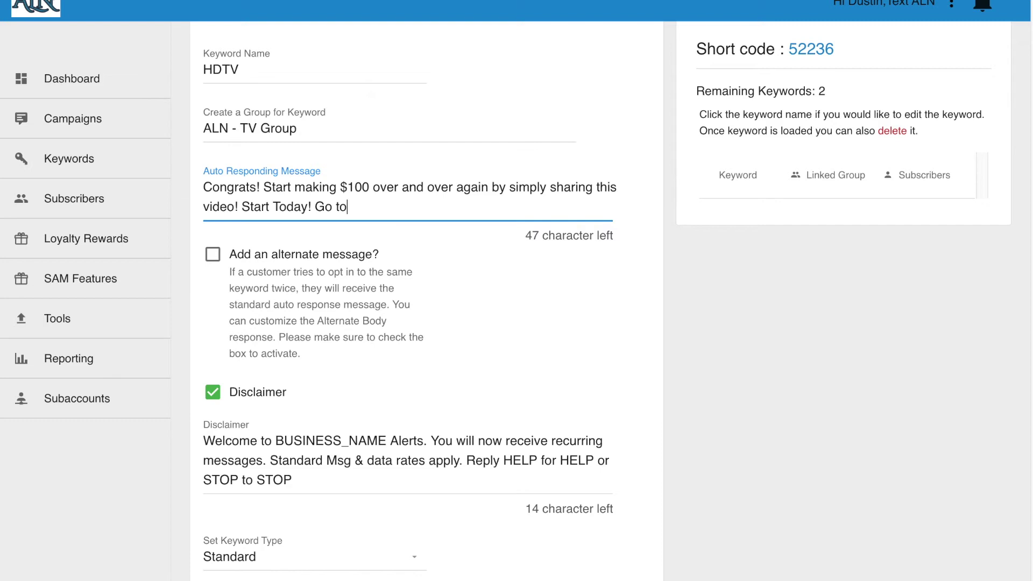
# - Copy the txhd.io/s/#duQO link from the notes into the keyword's URL field
pyautogui.hotkey('alt', 'Tab')
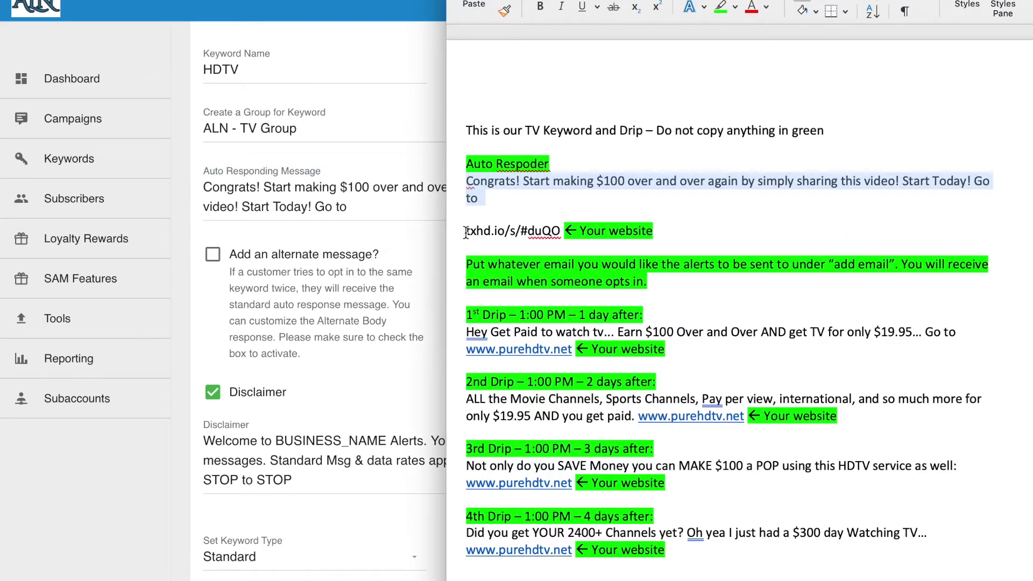
pyautogui.moveTo(466, 231); pyautogui.dragTo(559, 231)
pyautogui.hotkey('ctrl', 'c')
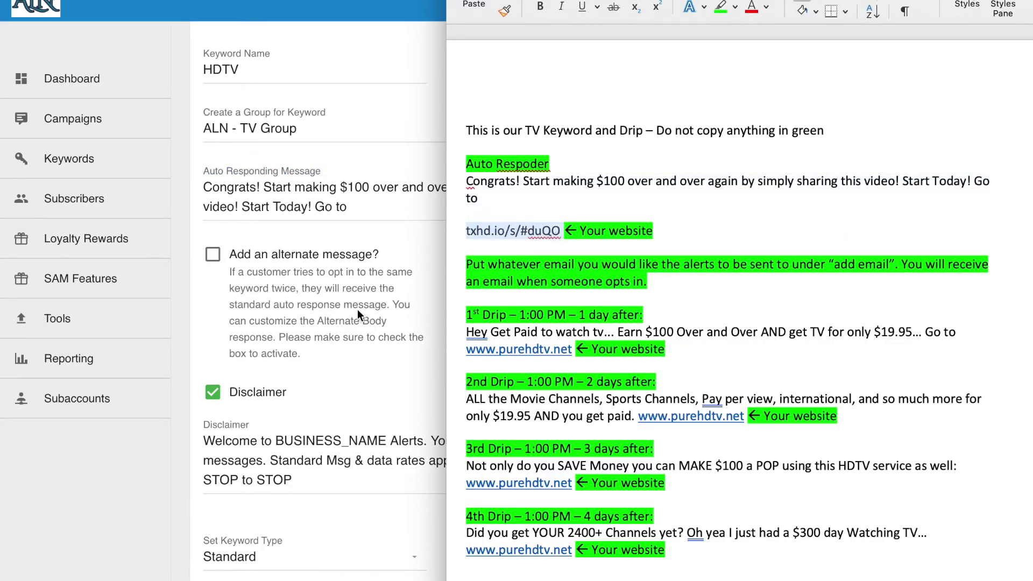
pyautogui.scroll(-2, 217, 501)
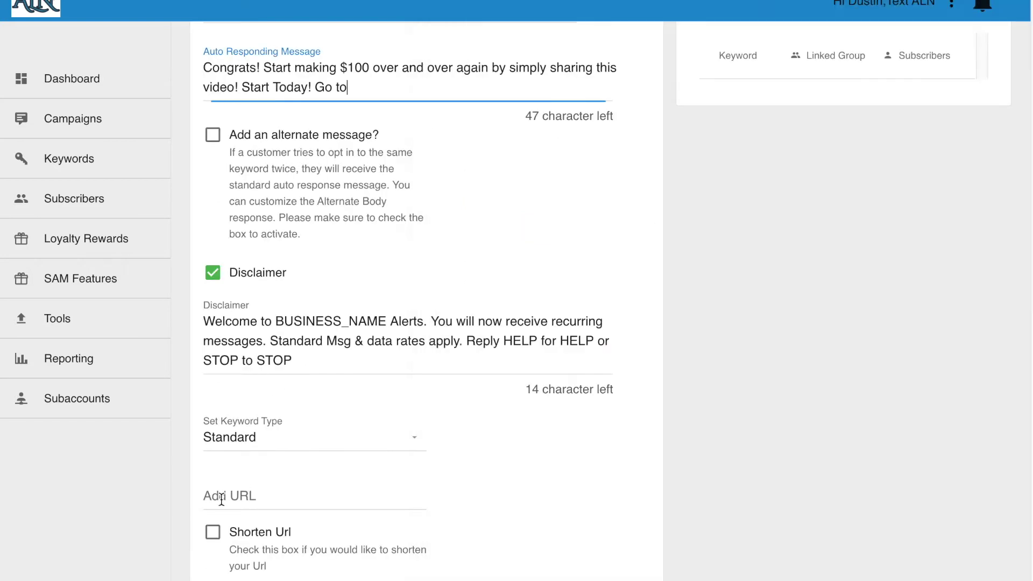
pyautogui.click(223, 495)
pyautogui.hotkey('ctrl', 'v')
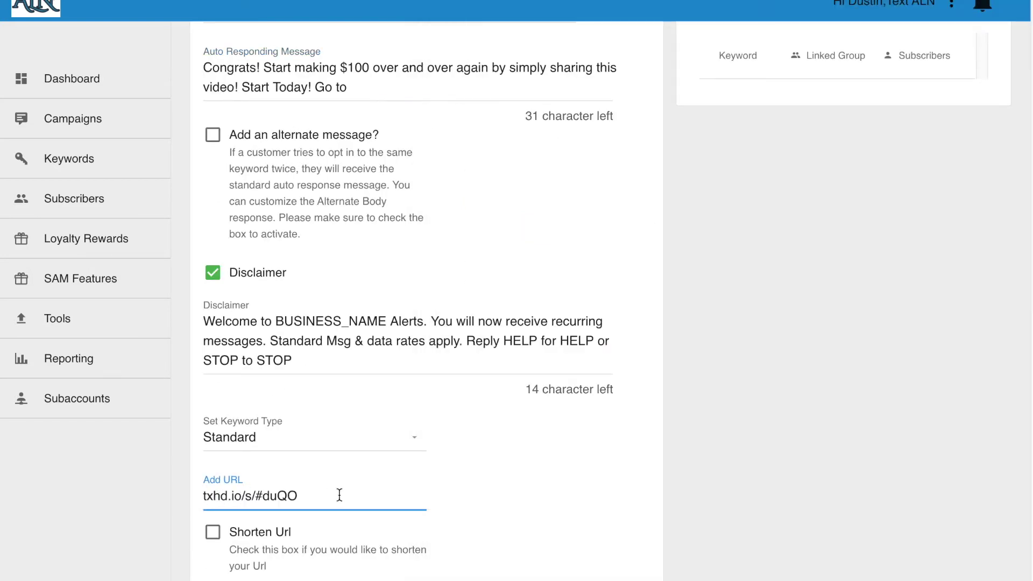
pyautogui.scroll(-1, 303, 469)
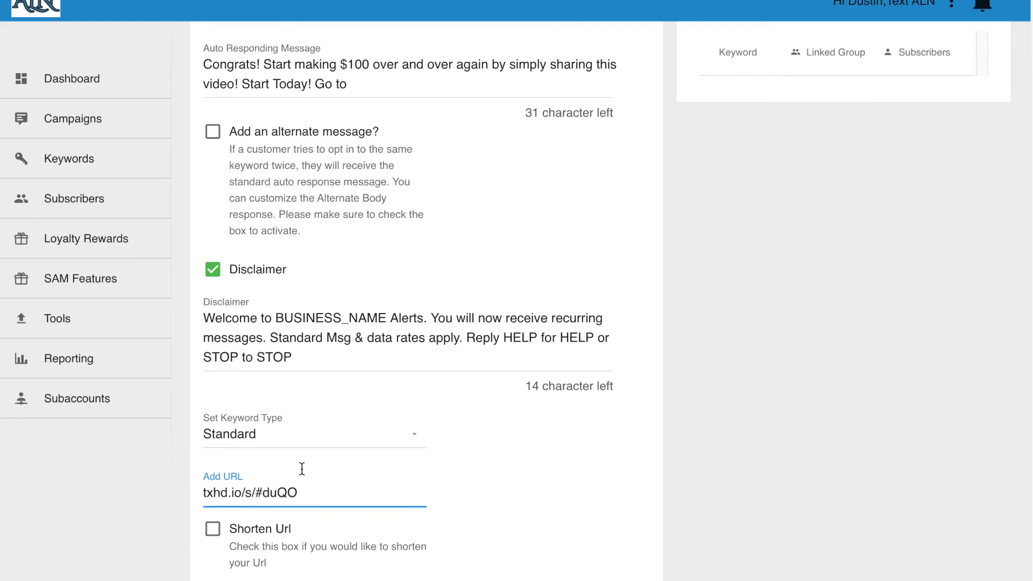
pyautogui.scroll(-2, 301, 469)
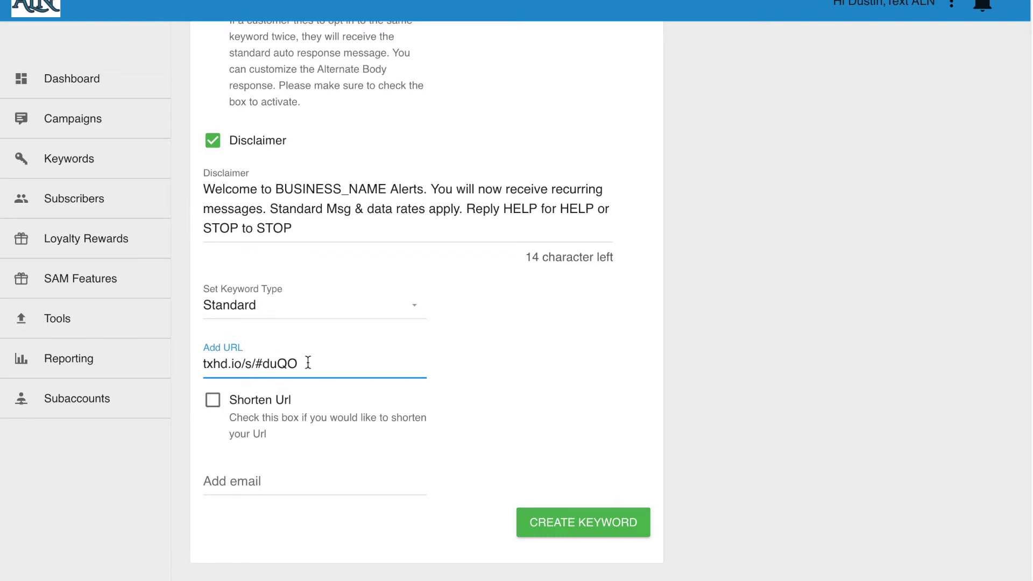
pyautogui.scroll(5, 242, 365)
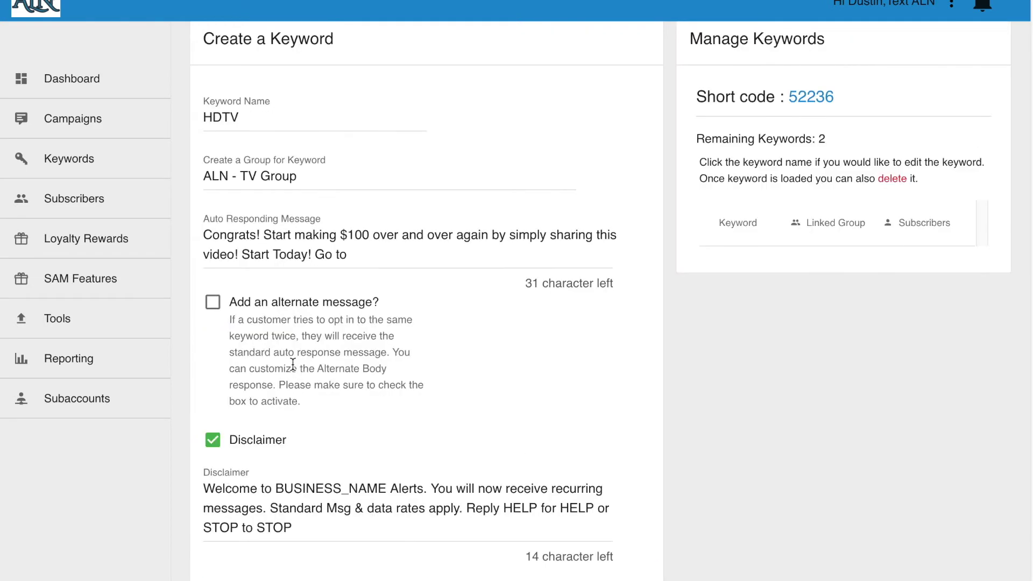
# - Uncheck the disclaimer and enter an opt-in notification email address
pyautogui.click(212, 440)
pyautogui.scroll(-3, 221, 380)
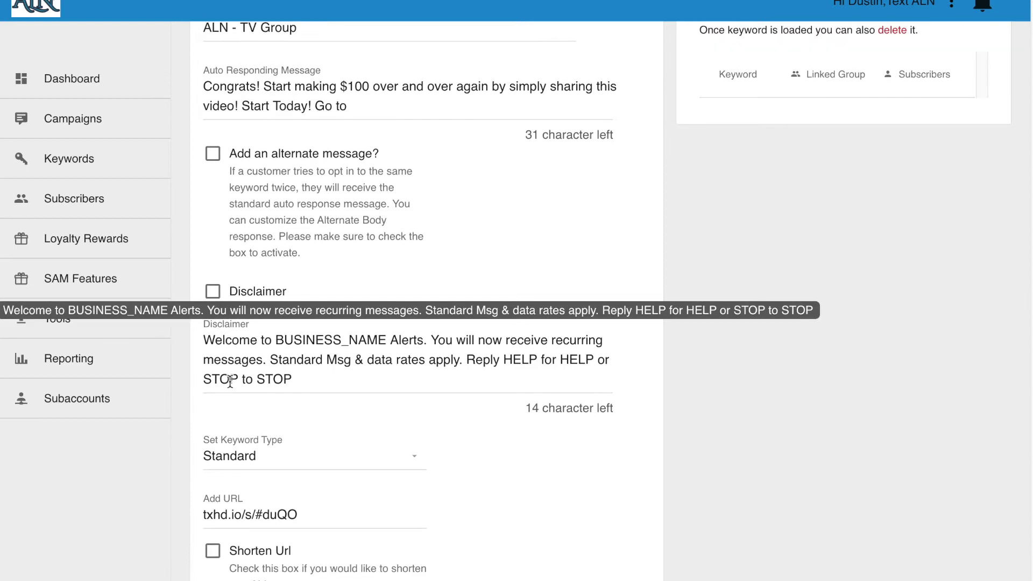
pyautogui.scroll(-3, 230, 380)
pyautogui.click(224, 489)
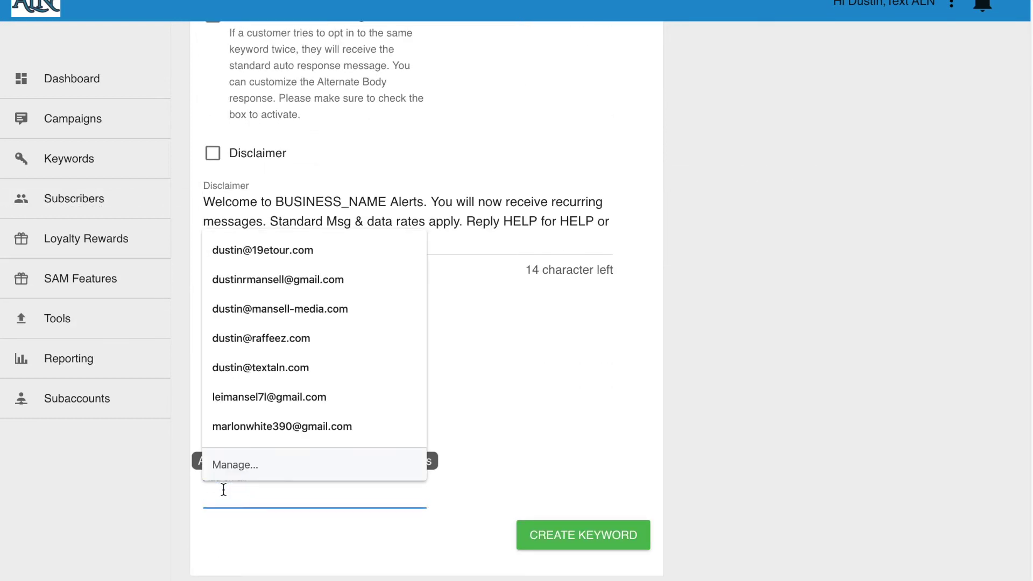
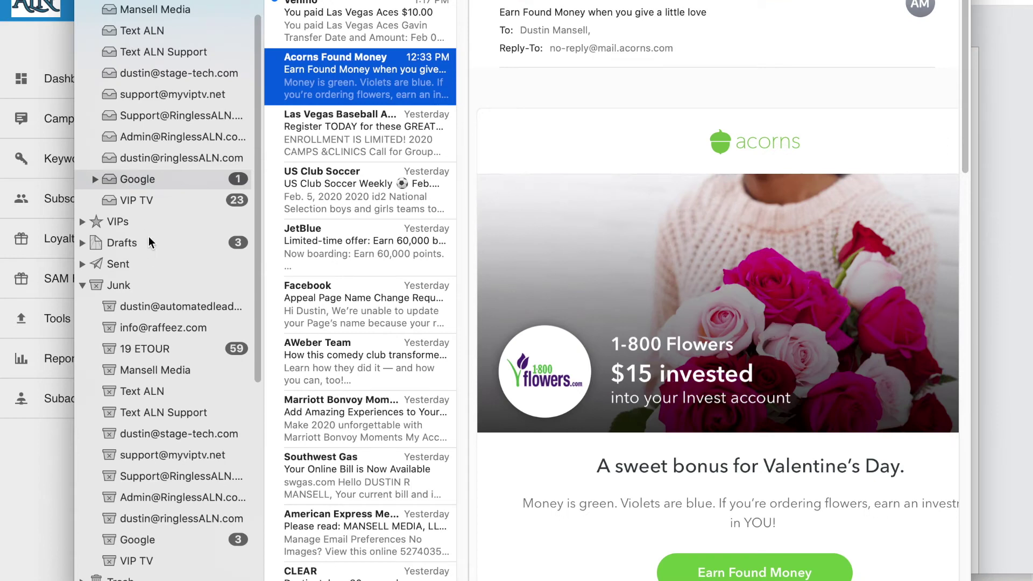
pyautogui.click(133, 203)
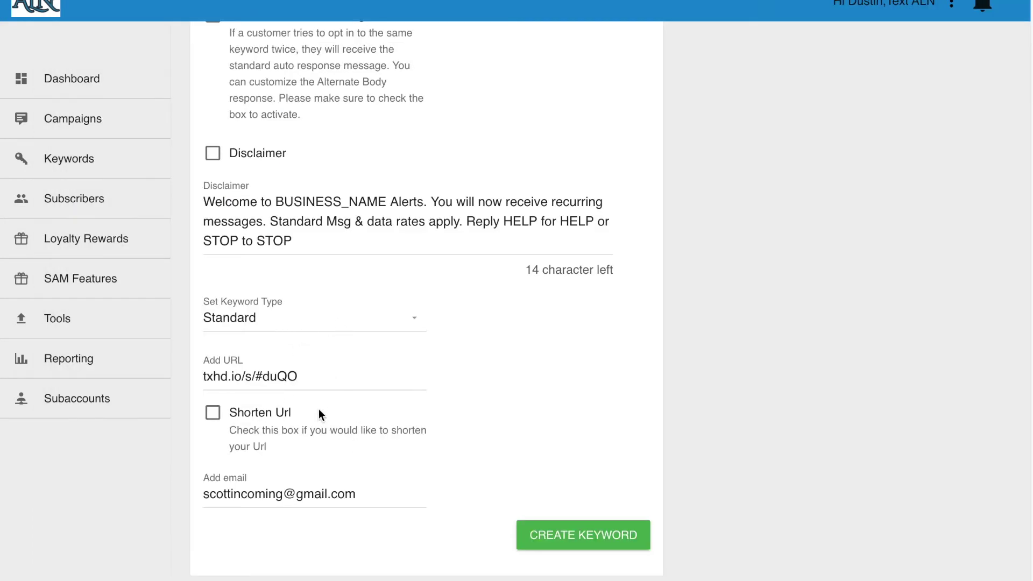
pyautogui.scroll(-1, 319, 404)
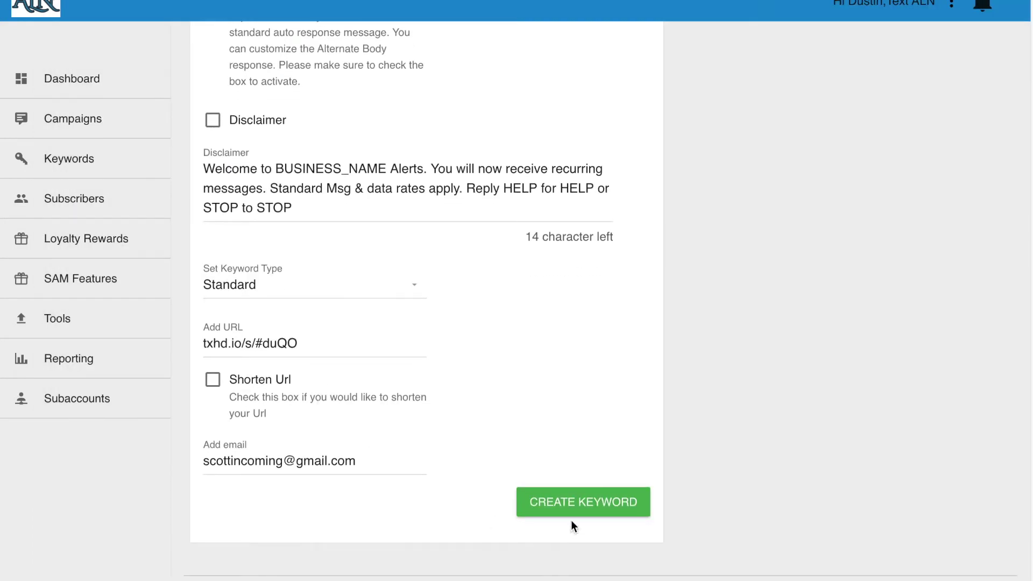
# - Save the HDTV keyword and reopen it from Manage Keywords for editing
pyautogui.click(573, 501)
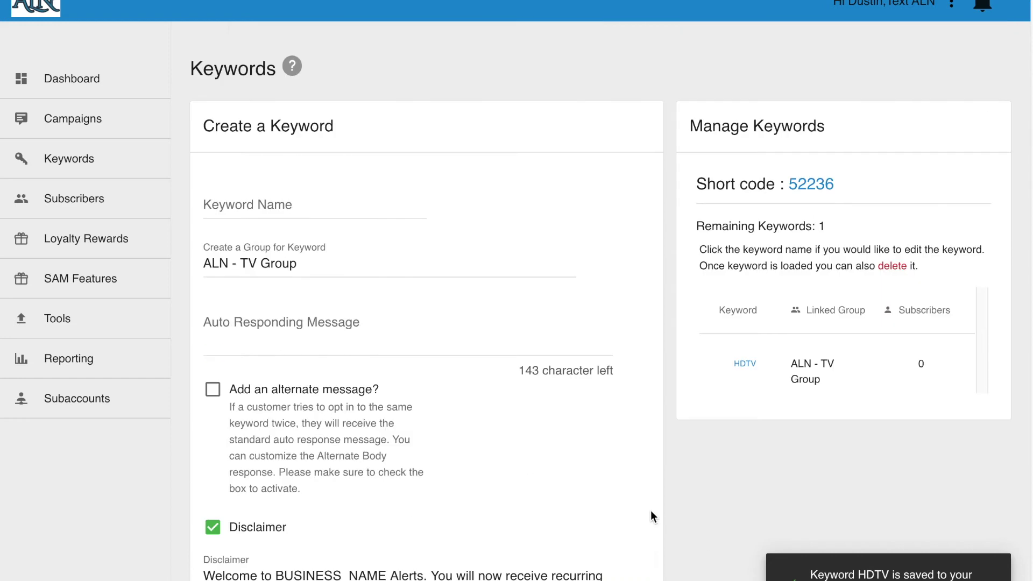
pyautogui.click(746, 366)
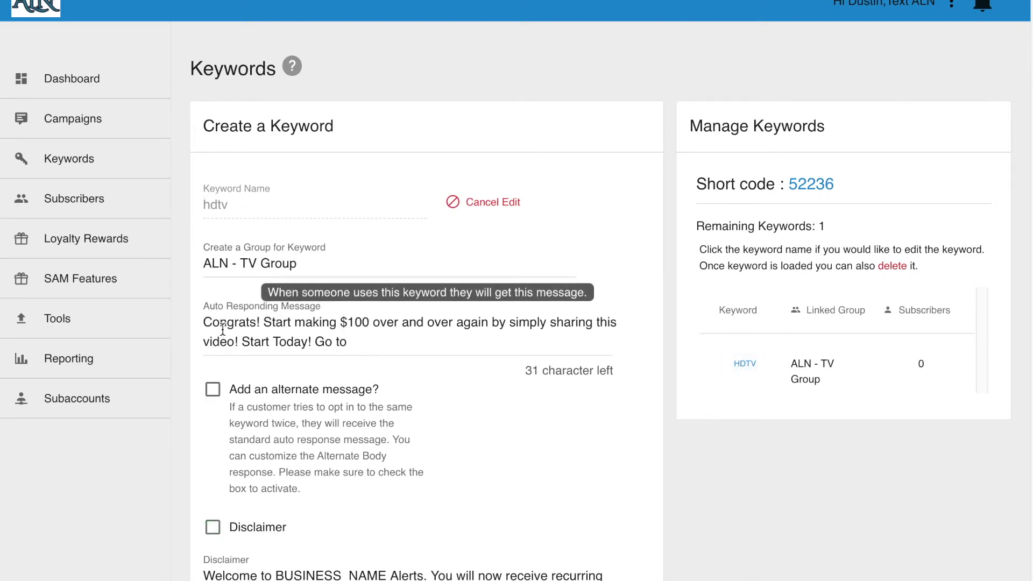
pyautogui.scroll(-5, 265, 336)
pyautogui.scroll(-3, 266, 337)
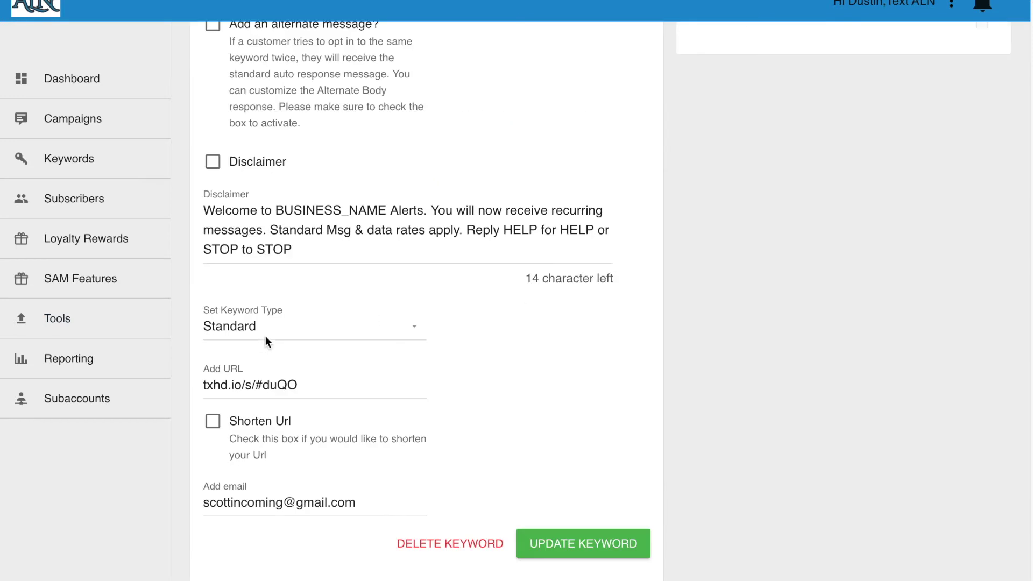
pyautogui.scroll(-1, 266, 335)
pyautogui.scroll(-2, 287, 377)
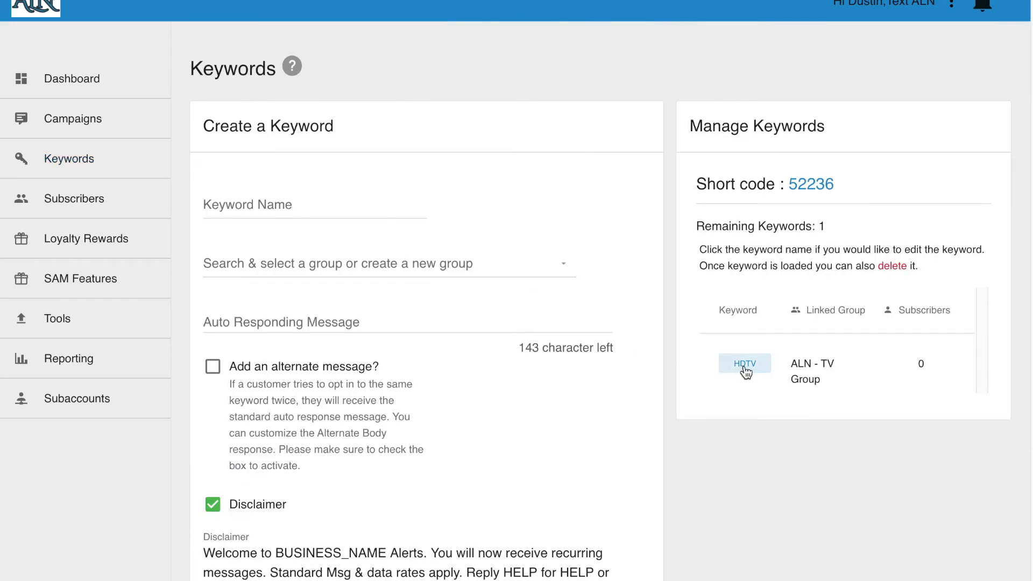
# - Open the HDTV keyword's alerts and add a first drip alert
pyautogui.click(745, 368)
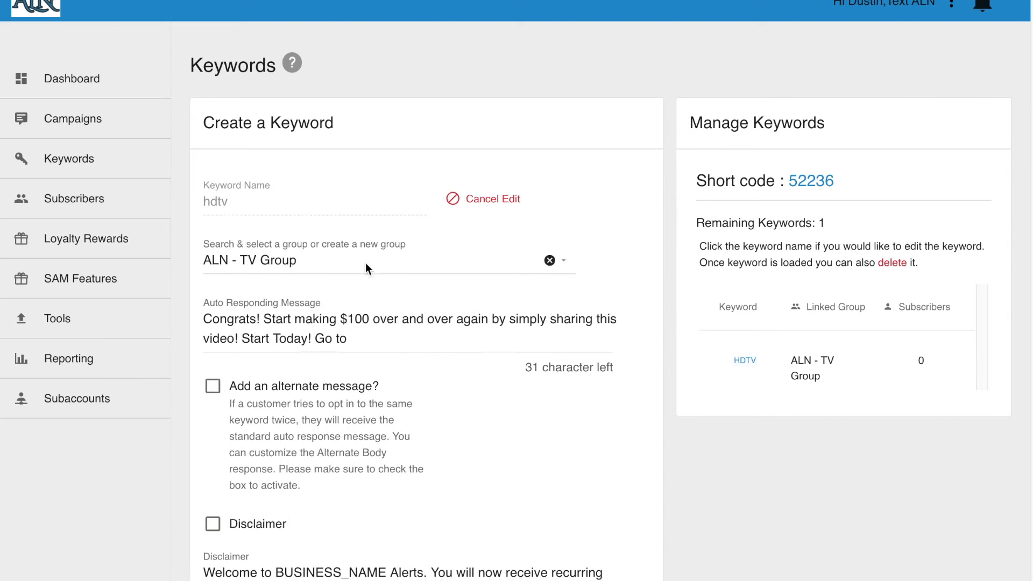
pyautogui.scroll(-4, 366, 262)
pyautogui.scroll(-2, 366, 262)
pyautogui.scroll(-1, 366, 262)
pyautogui.scroll(-3, 323, 242)
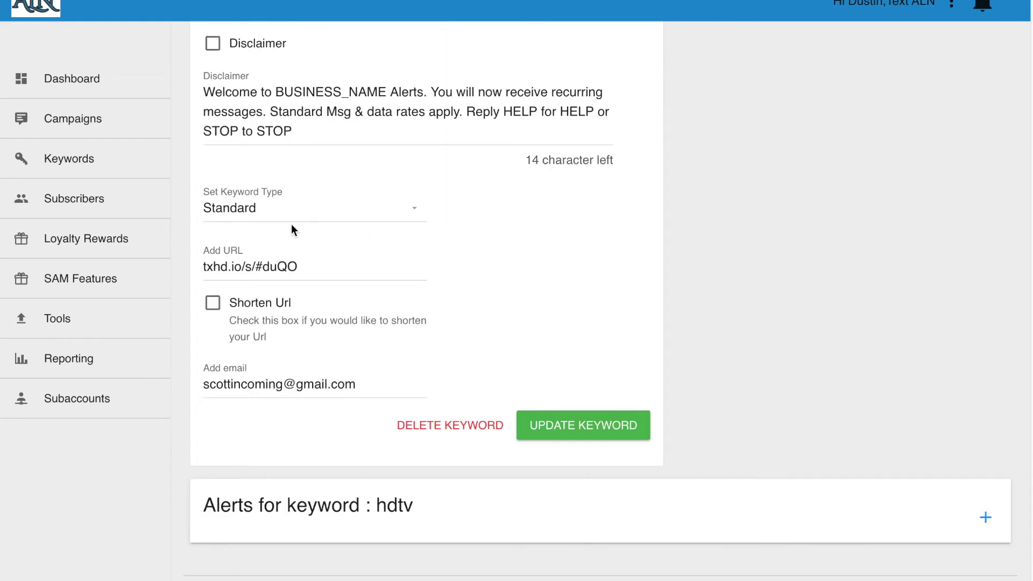
pyautogui.click(985, 518)
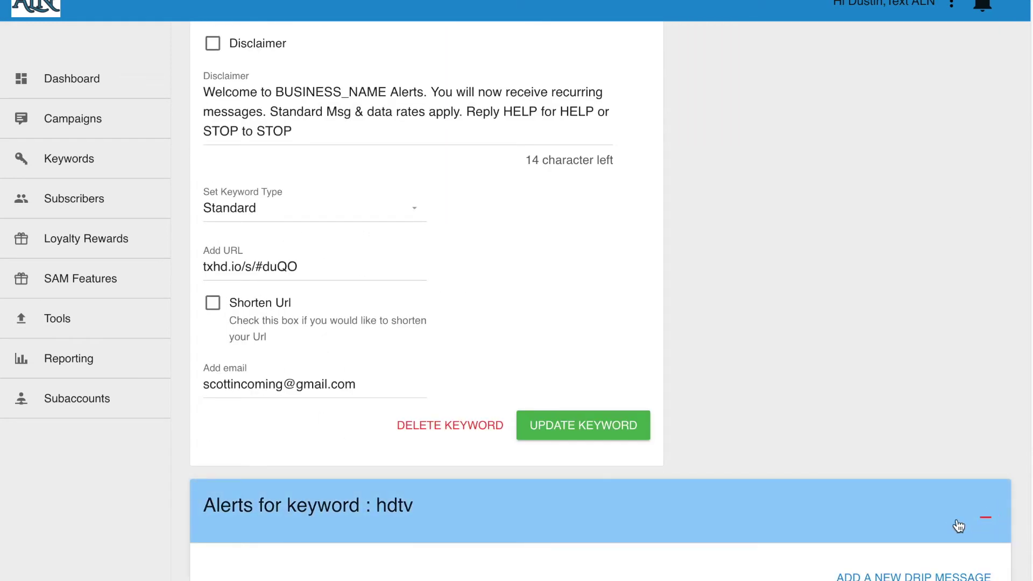
pyautogui.click(880, 521)
# - Paste the 1st Drip Hey Get Paid message and link into Alert #1
pyautogui.click(320, 565)
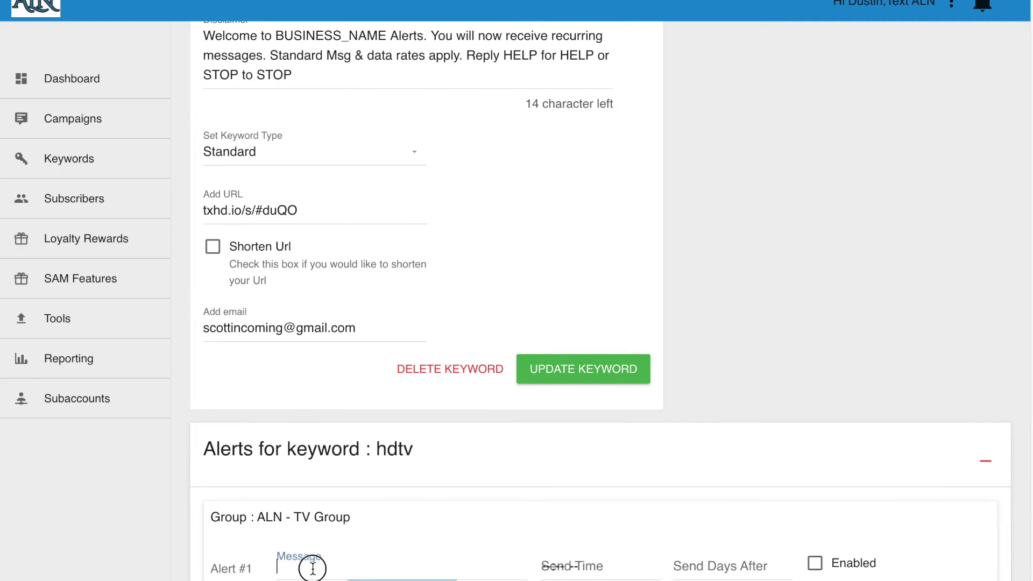
pyautogui.hotkey('alt', 'Tab')
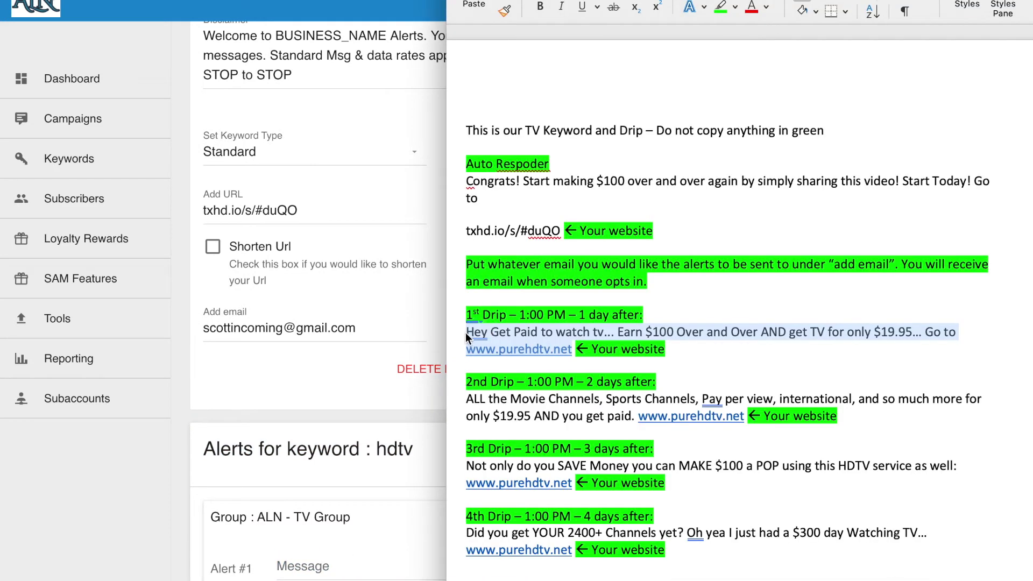
pyautogui.click(747, 370)
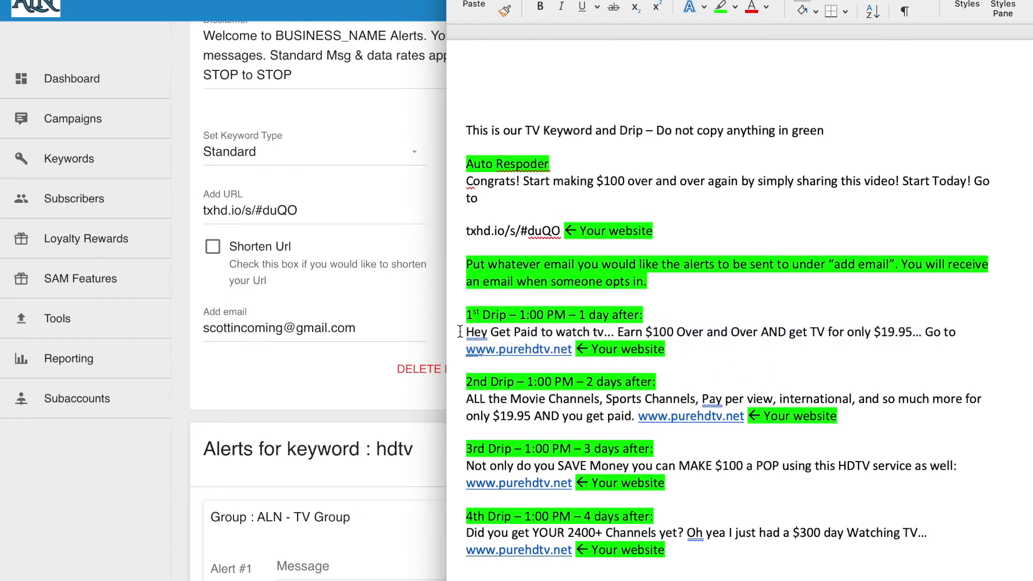
pyautogui.moveTo(466, 331); pyautogui.dragTo(570, 350)
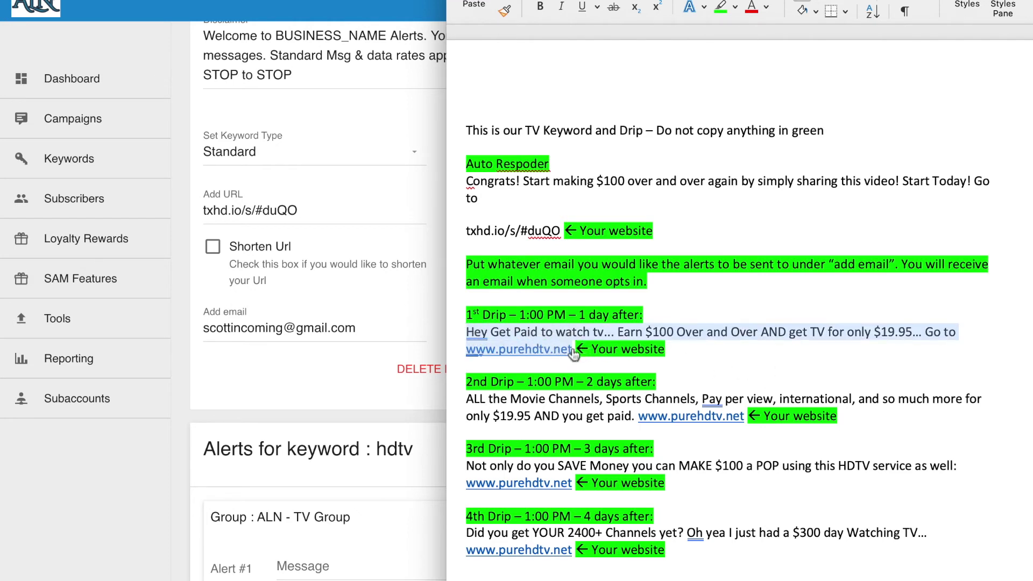
pyautogui.click(260, 365)
pyautogui.press('Tab')
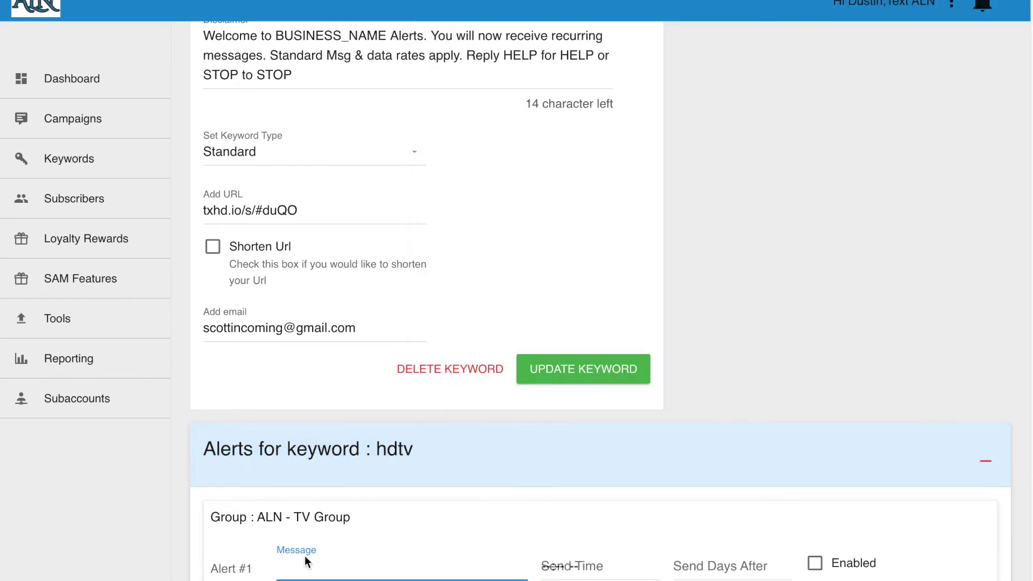
pyautogui.write('Hey Get Paid to watch tv... Earn $100 Over and Over AND get TV for only $19.95… Go to www.purehdtv.net')
pyautogui.scroll(-3, 352, 509)
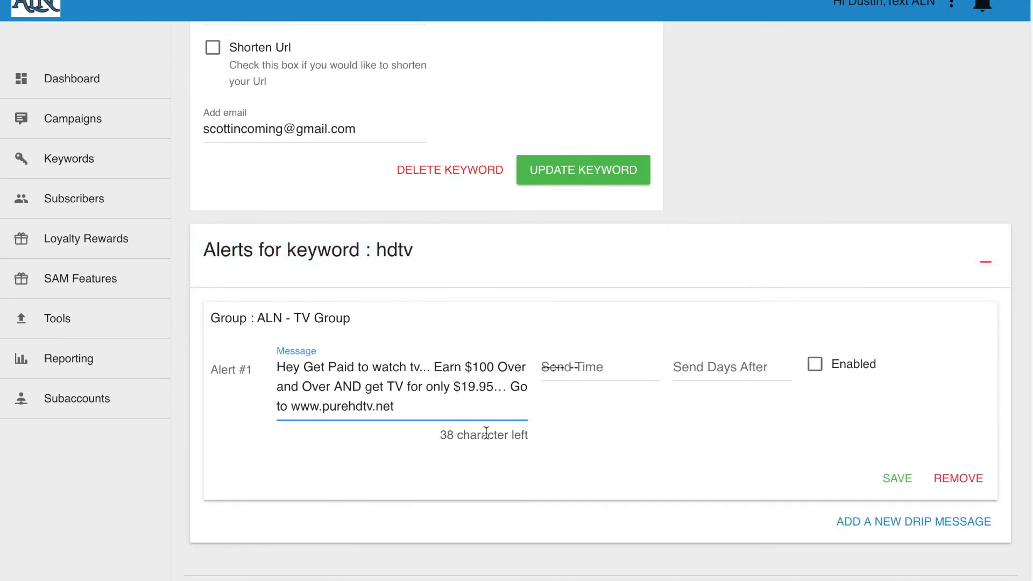
# - Schedule Alert #1 for 01:00 PM, 1 day after, enable and save it, and add an empty Alert #2
pyautogui.click(556, 367)
pyautogui.write('1:--:--')
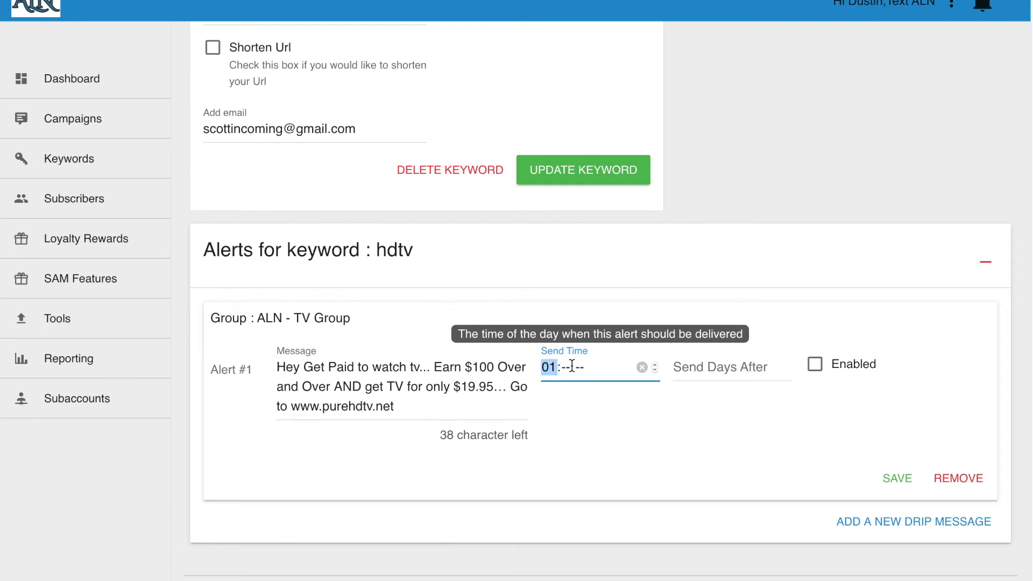
pyautogui.write('01')
pyautogui.write('00')
pyautogui.click(586, 368)
pyautogui.write('p')
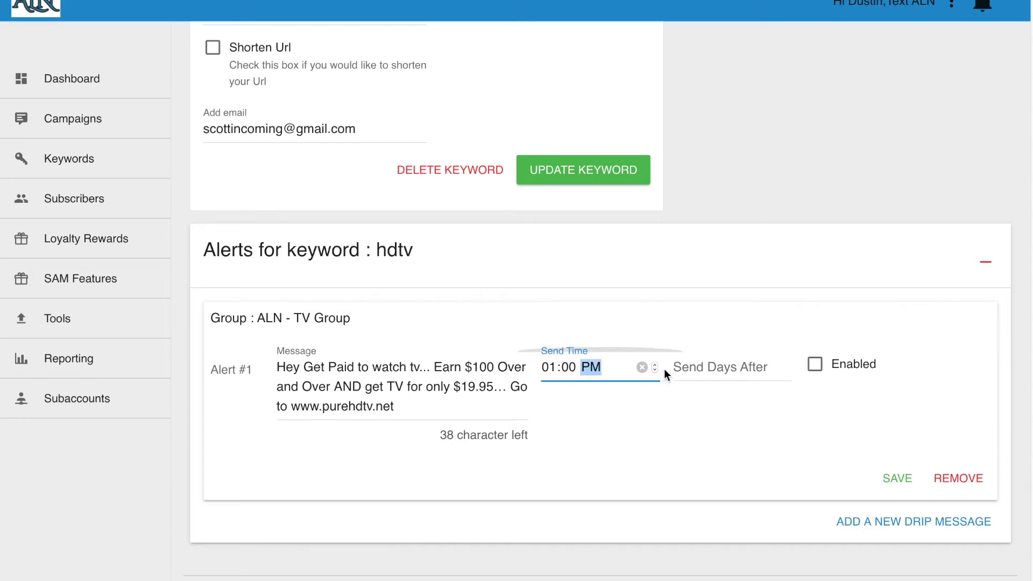
pyautogui.click(702, 367)
pyautogui.write('1')
pyautogui.click(815, 365)
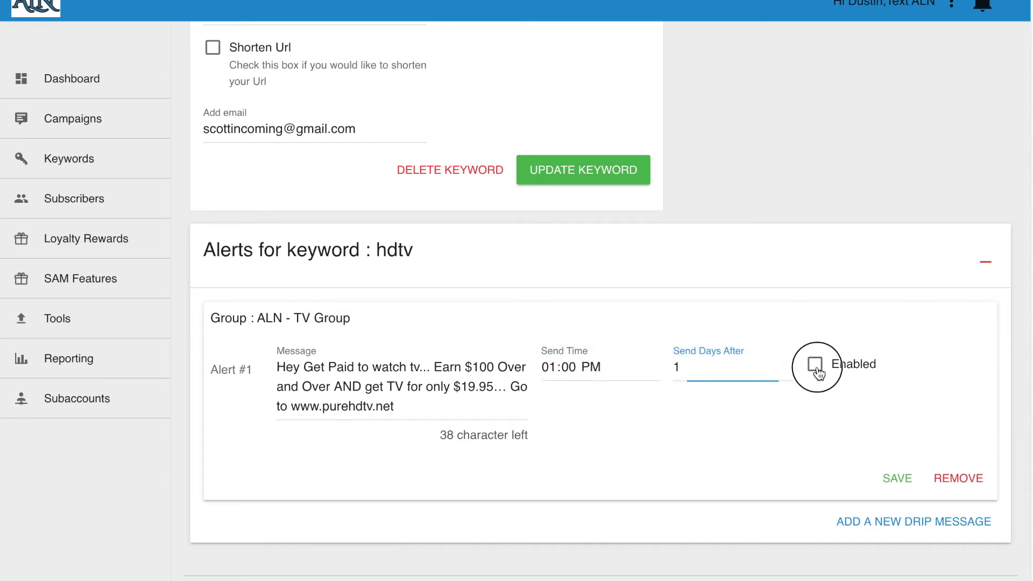
pyautogui.click(896, 477)
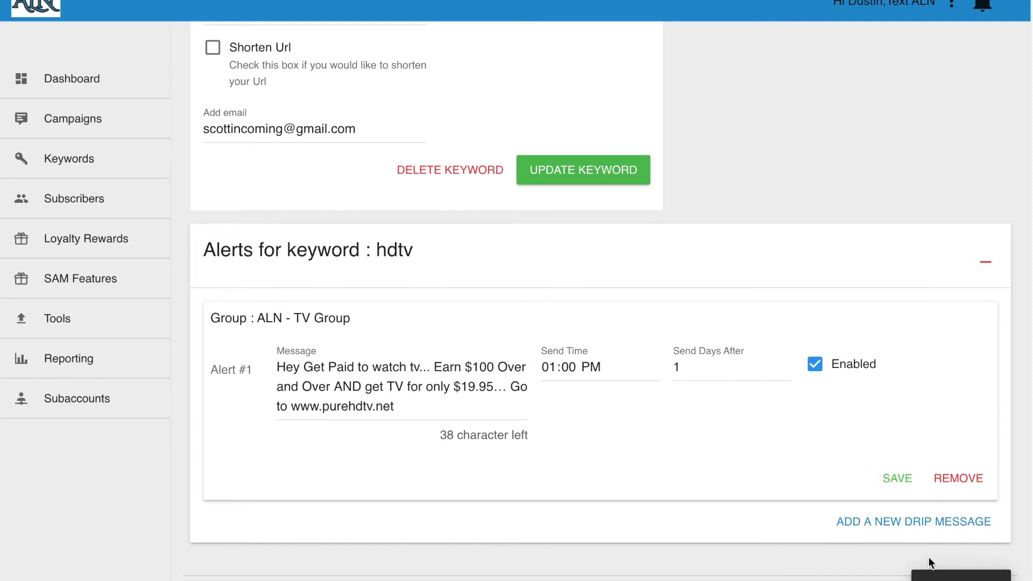
pyautogui.click(914, 521)
pyautogui.scroll(-1, 591, 443)
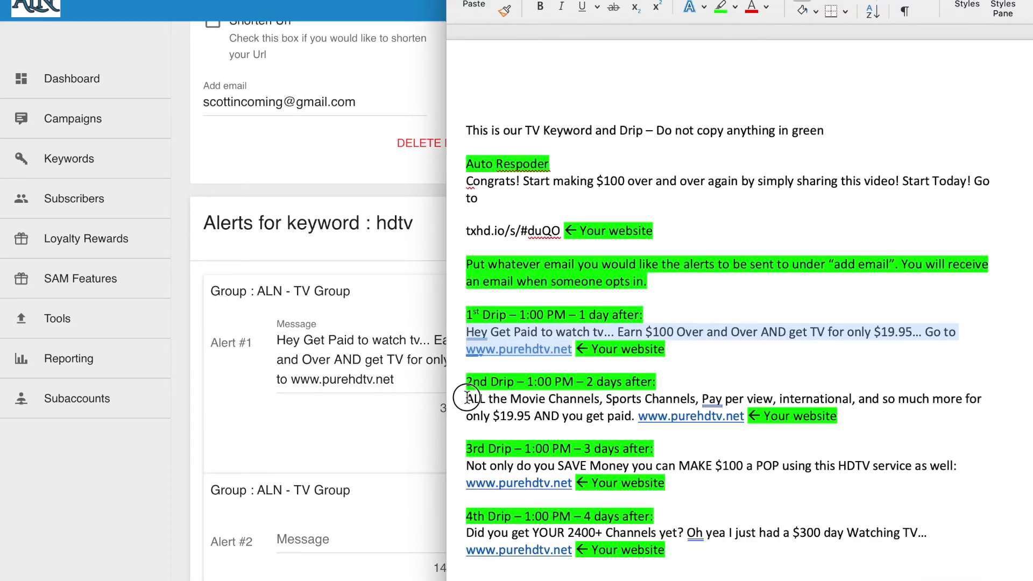
# - Paste the 2nd Drip ALL the Movie Channels message and link into Alert #2
pyautogui.moveTo(466, 398); pyautogui.dragTo(736, 416)
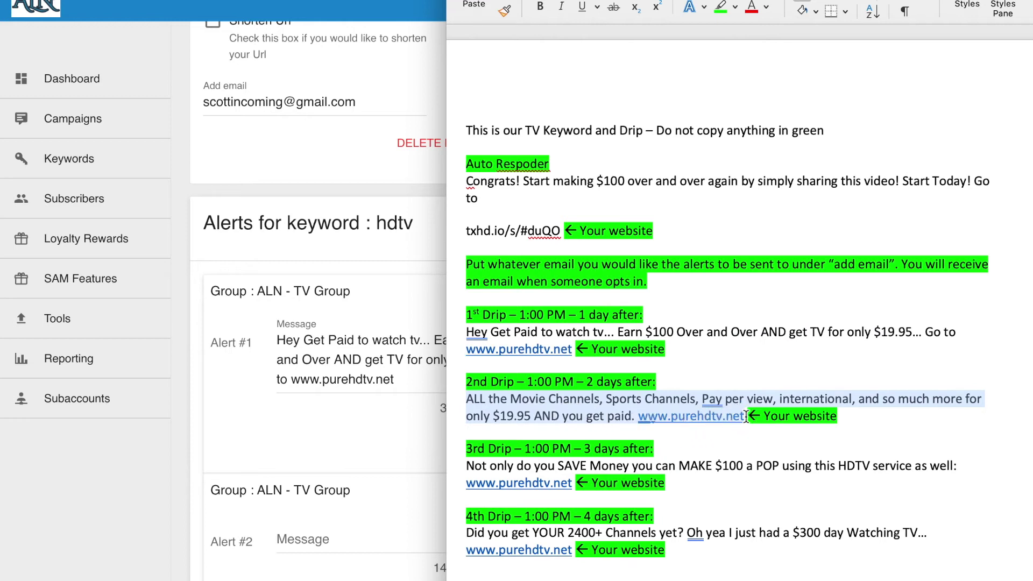
pyautogui.click(297, 540)
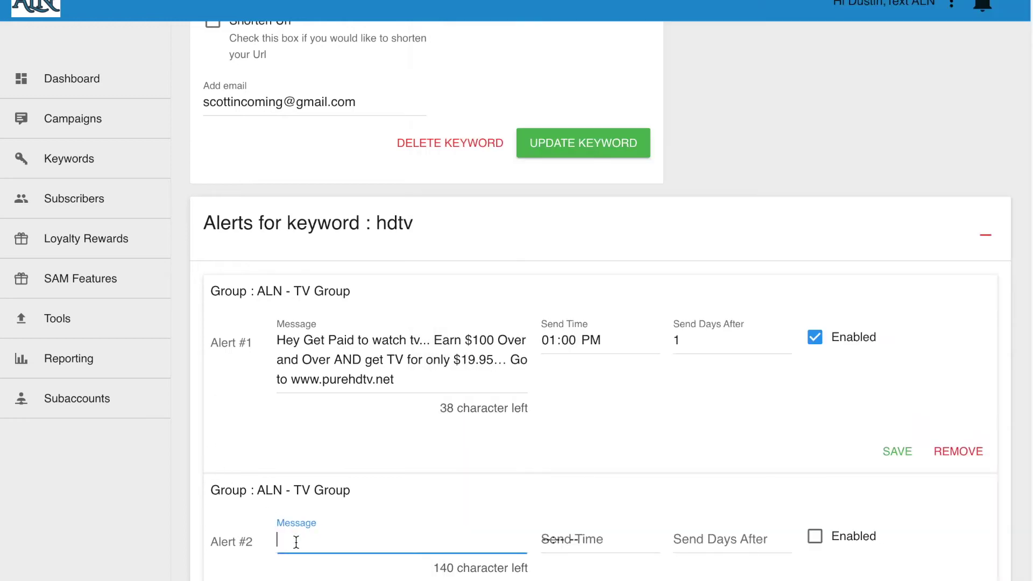
pyautogui.write('ALL the Movie Channels, Sports Channels, Pay per view, international, and so much more for only $19.95 AND you get paid. www.purehdtv.net')
pyautogui.scroll(-2, 564, 563)
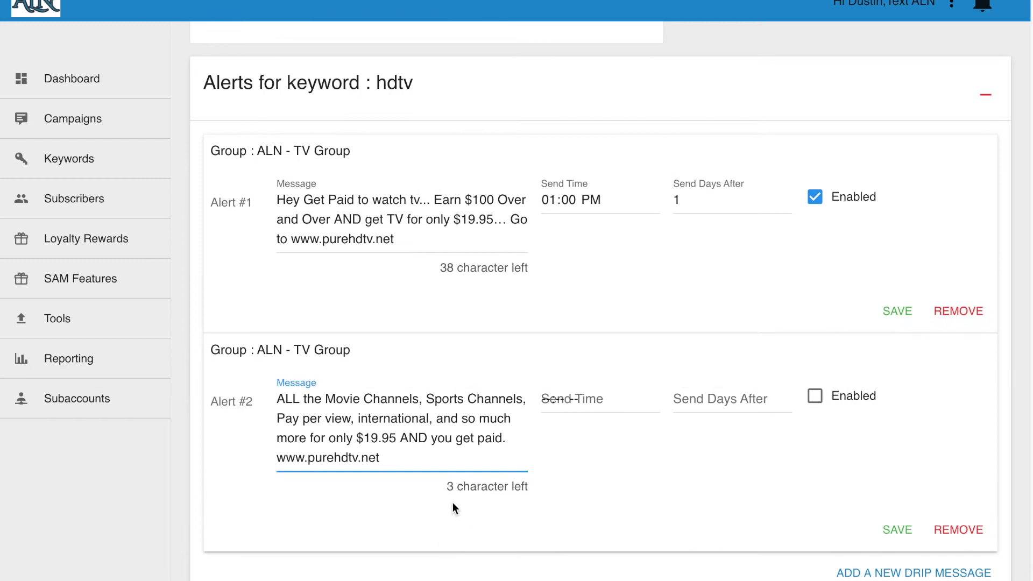
# - Schedule Alert #2 for 01:00 PM, 2 days after, enable and save it, and add an empty Alert #3
pyautogui.click(546, 399)
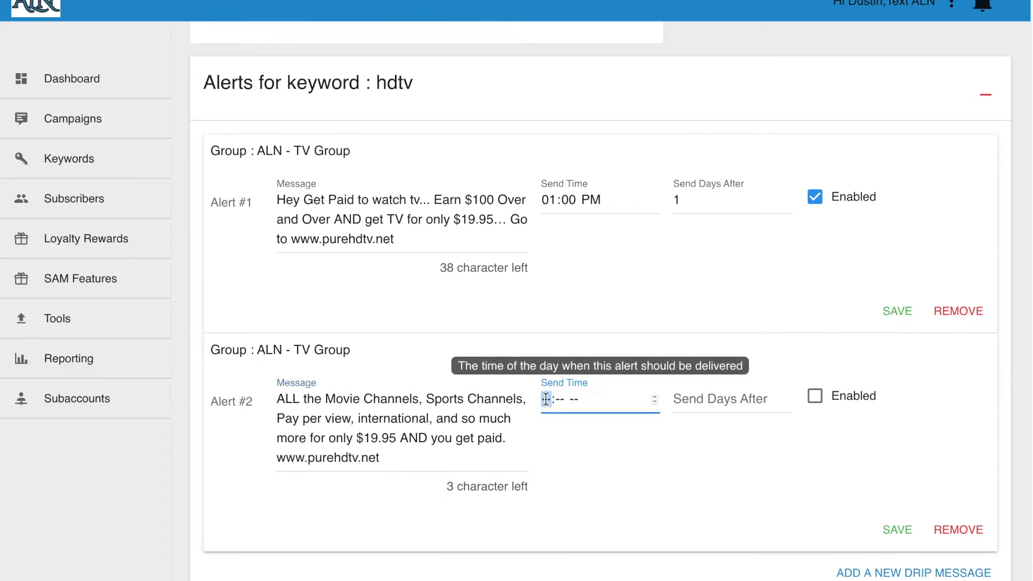
pyautogui.write('1')
pyautogui.write('0')
pyautogui.write('1')
pyautogui.write('0 PM')
pyautogui.click(585, 398)
pyautogui.write('p')
pyautogui.click(694, 399)
pyautogui.write('2')
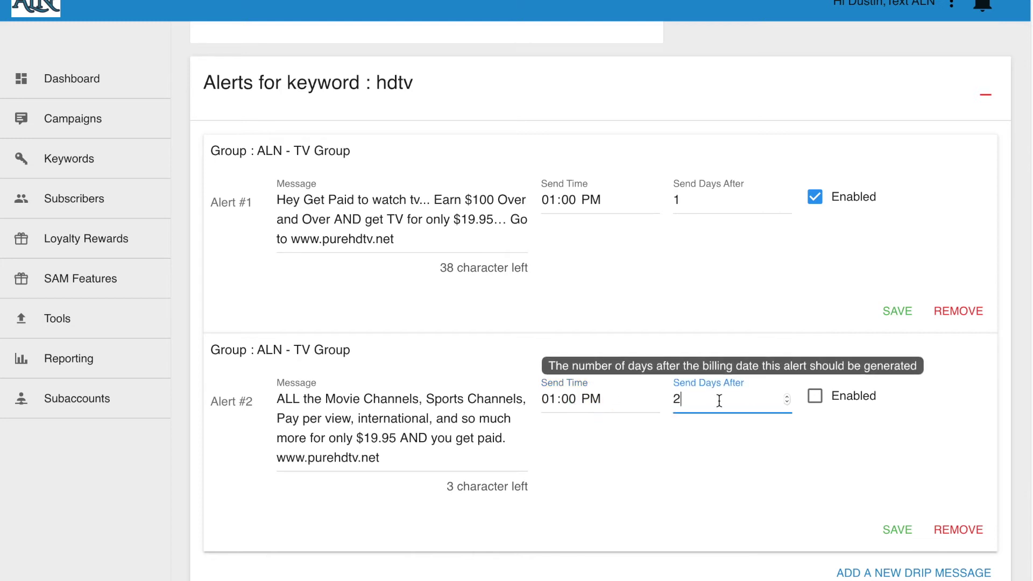
pyautogui.click(815, 396)
pyautogui.click(898, 529)
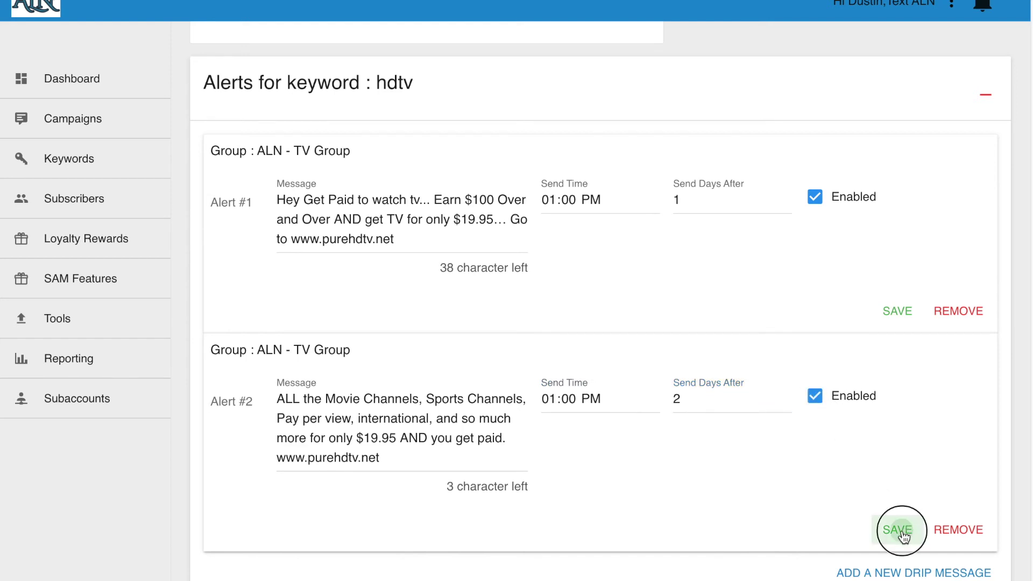
pyautogui.scroll(-1, 802, 521)
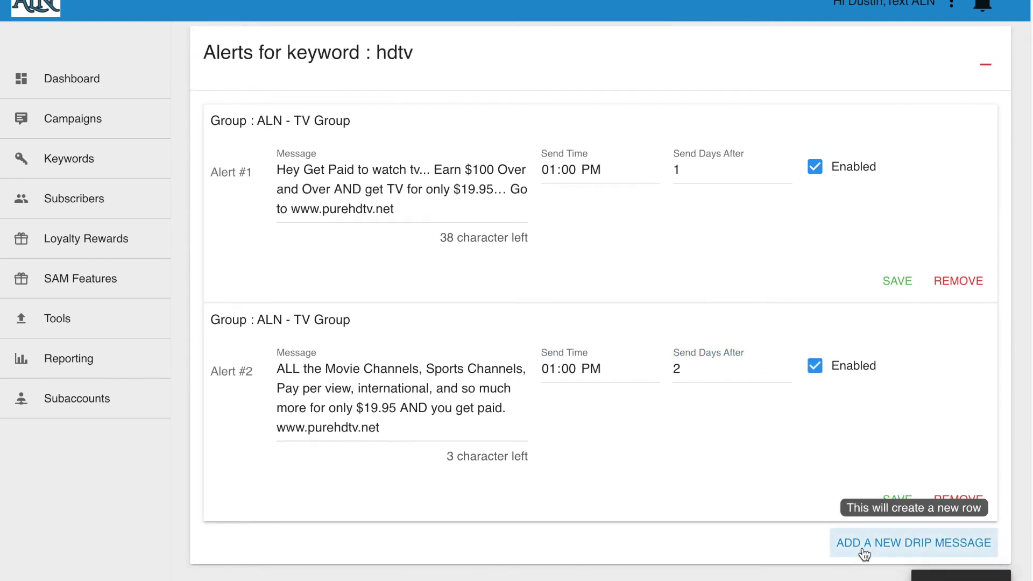
pyautogui.click(864, 553)
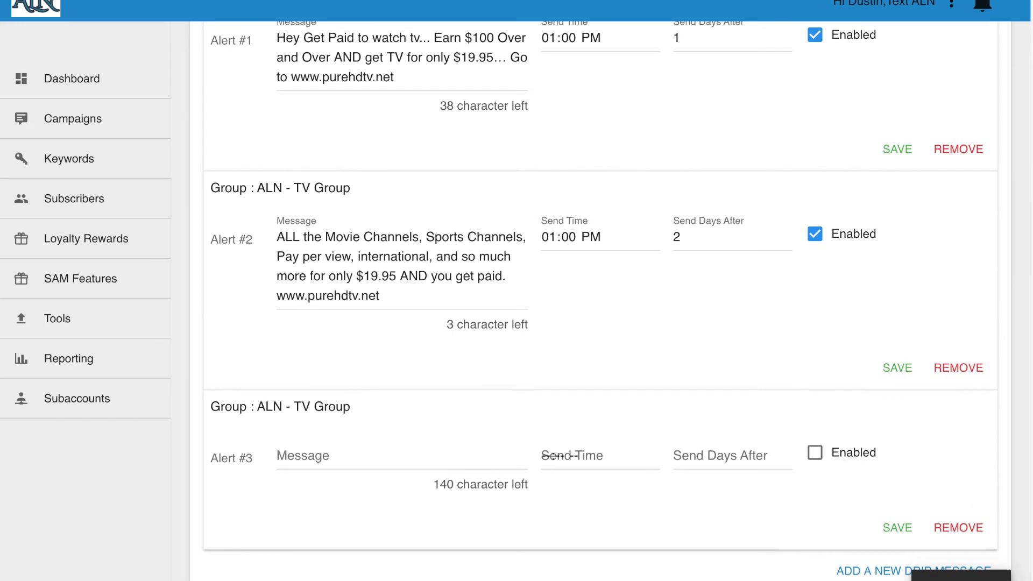
# - Copy the third SAVE Money drip message from the script into Alert #3
pyautogui.hotkey('alt', 'Tab')
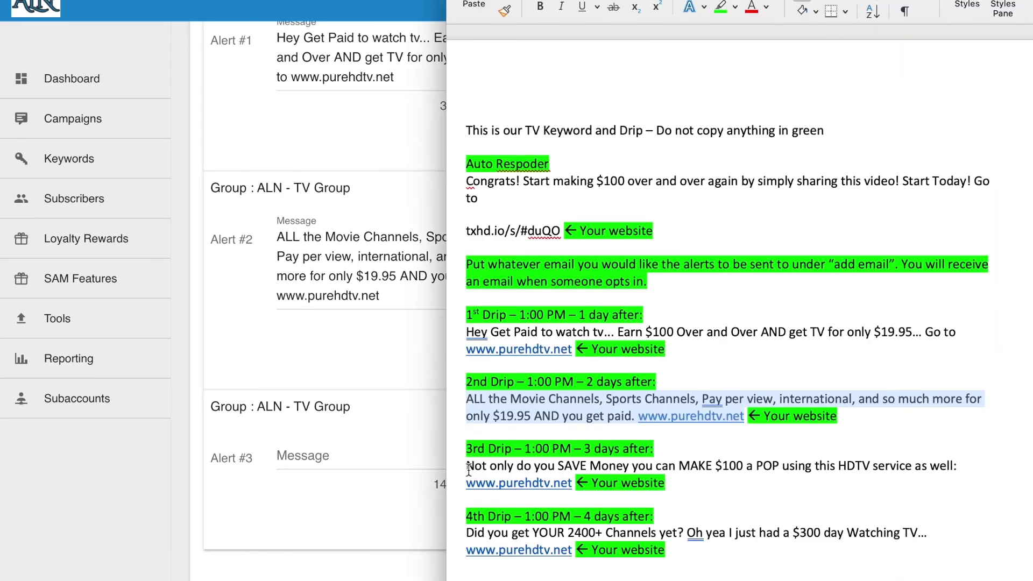
pyautogui.moveTo(467, 469); pyautogui.dragTo(572, 483)
pyautogui.hotkey('ctrl', 'c')
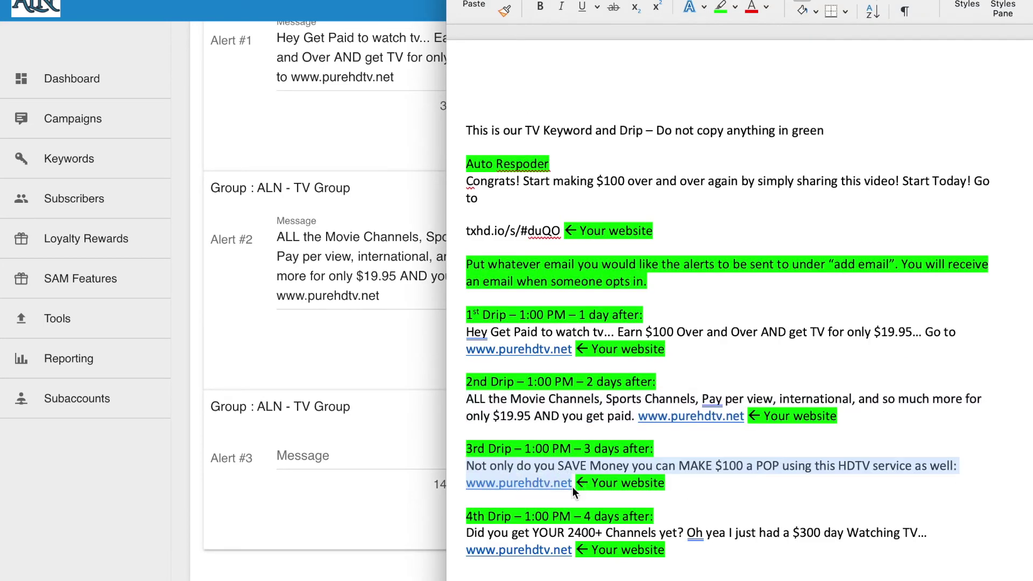
pyautogui.hotkey('alt', 'Tab')
pyautogui.click(303, 457)
pyautogui.hotkey('ctrl', 'v')
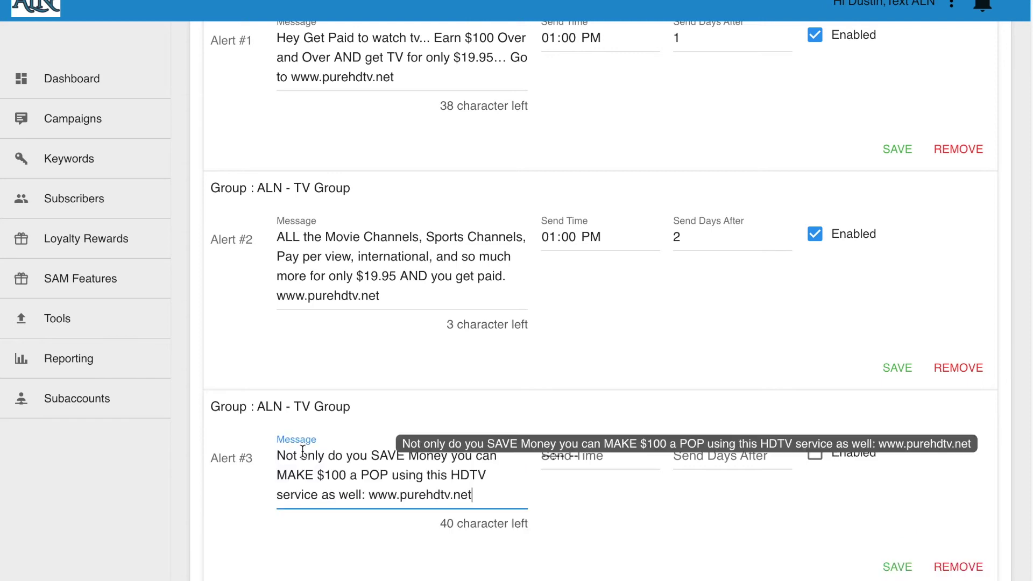
# - Schedule Alert #3 for 01:00 PM, 3 days after, enable and save it, and add an empty Alert #4
pyautogui.click(557, 457)
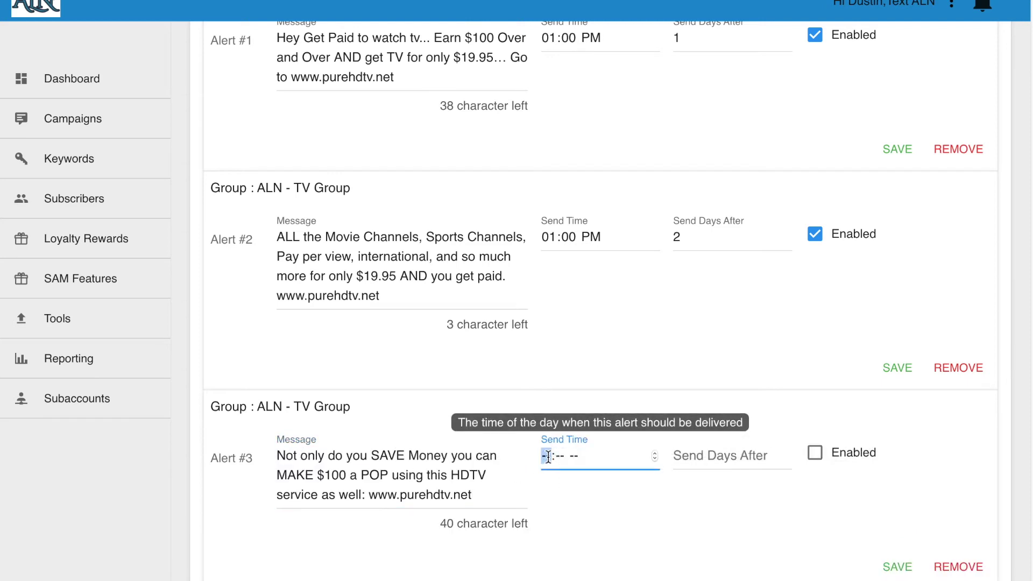
pyautogui.write('01')
pyautogui.write('11:-- --')
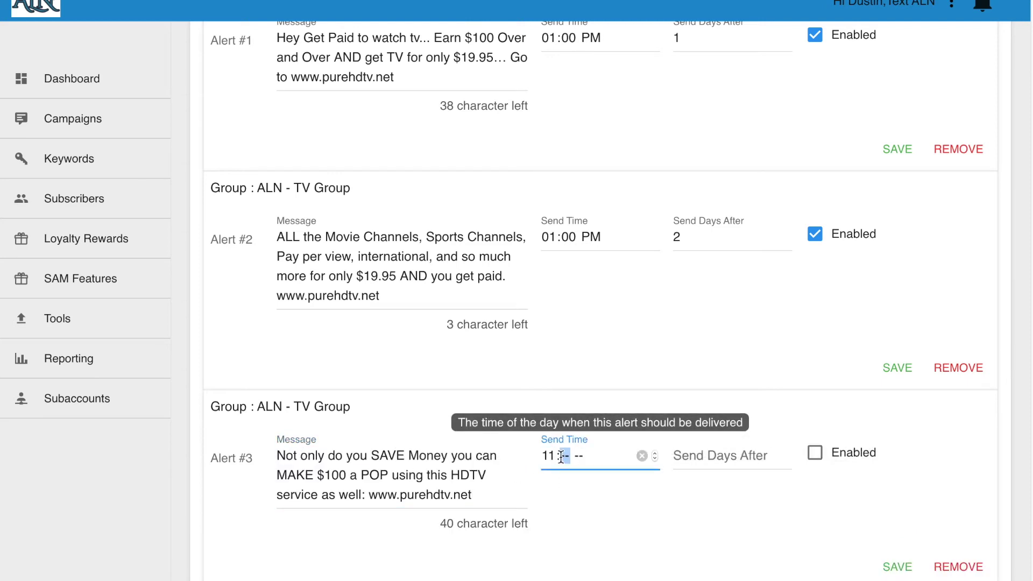
pyautogui.click(549, 456)
pyautogui.write('01')
pyautogui.click(567, 456)
pyautogui.write('00p')
pyautogui.click(717, 460)
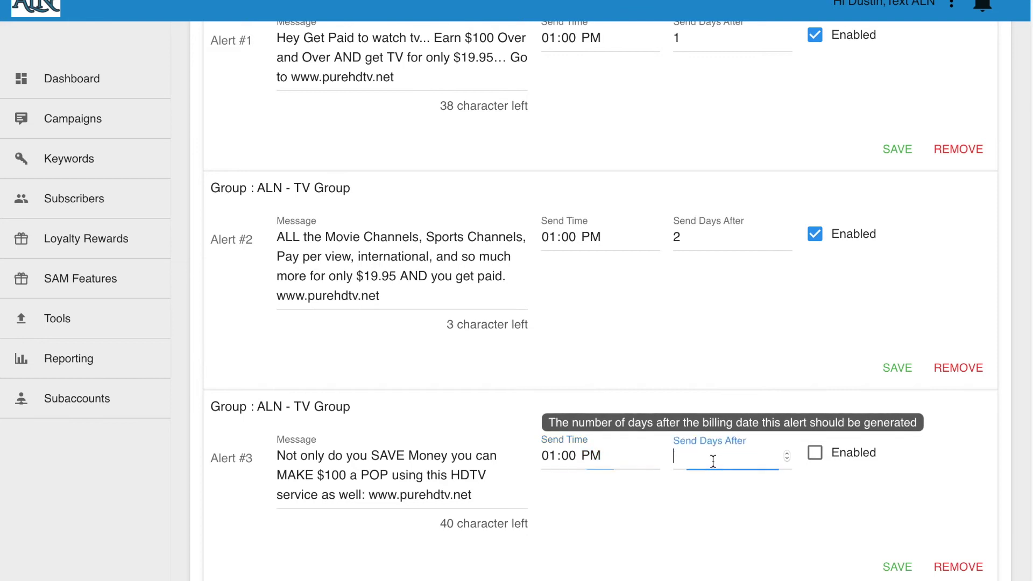
pyautogui.write('3')
pyautogui.click(814, 453)
pyautogui.click(896, 567)
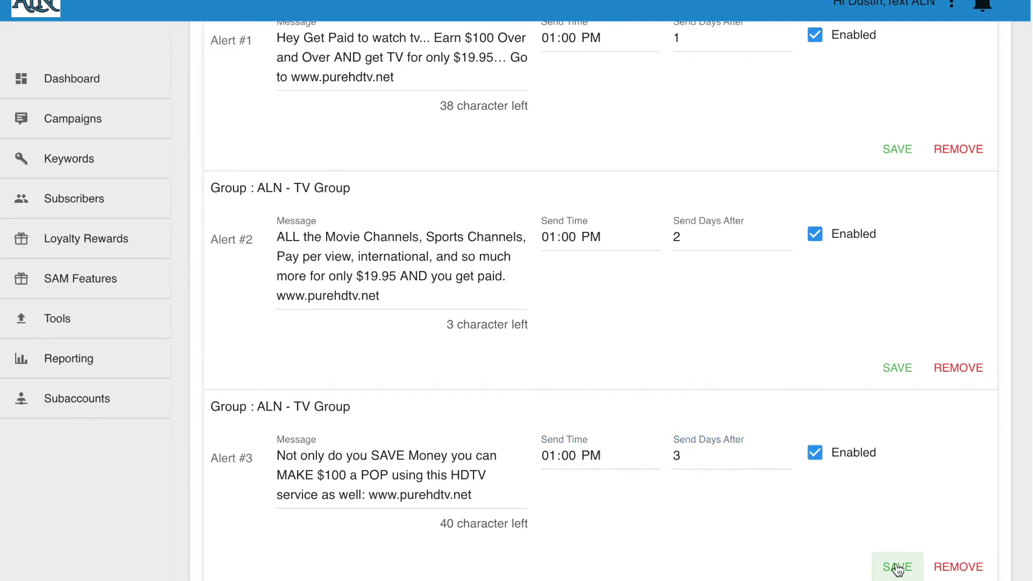
pyautogui.scroll(-2, 653, 464)
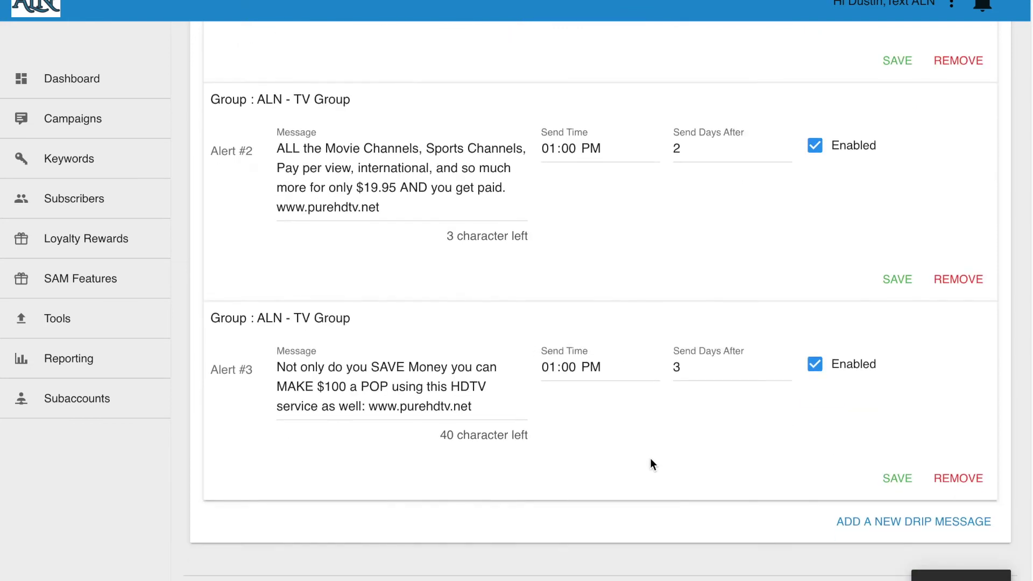
pyautogui.click(854, 533)
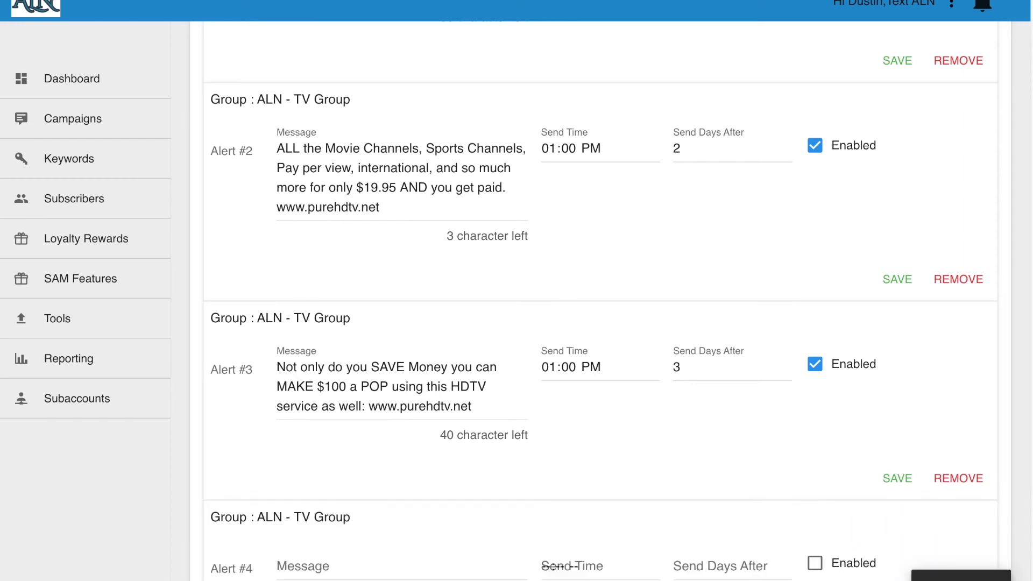
# - Paste the fourth 2400+ Channels drip message and link into Alert #4
pyautogui.press('super+Tab')
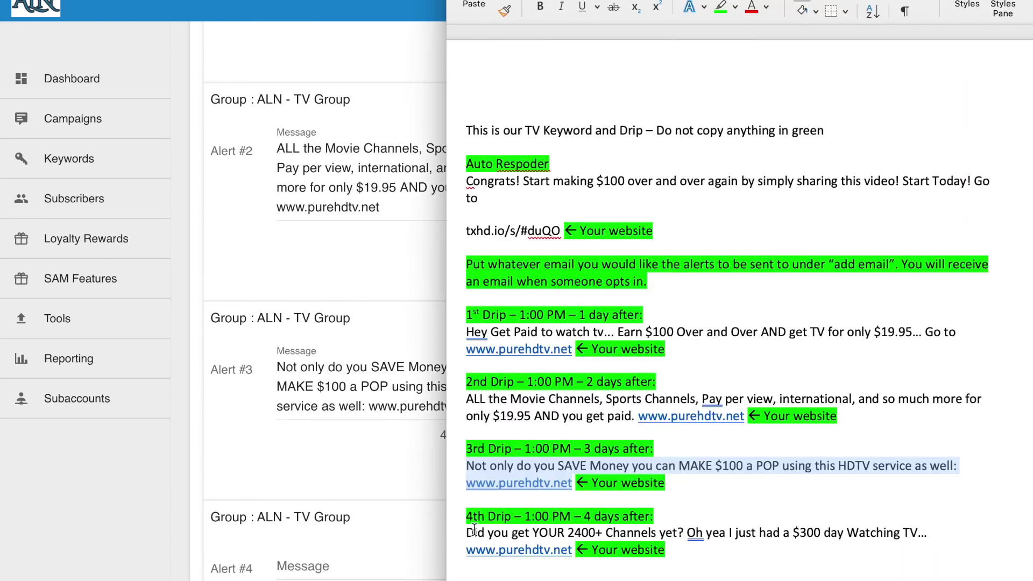
pyautogui.moveTo(465, 532); pyautogui.dragTo(572, 550)
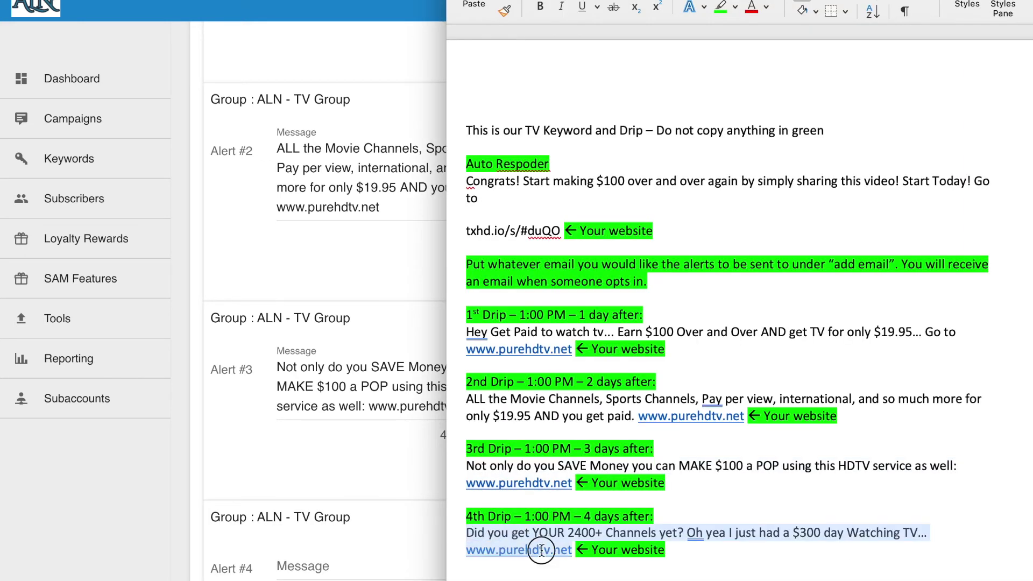
pyautogui.click(365, 477)
pyautogui.click(284, 569)
pyautogui.hotkey('ctrl', 'v')
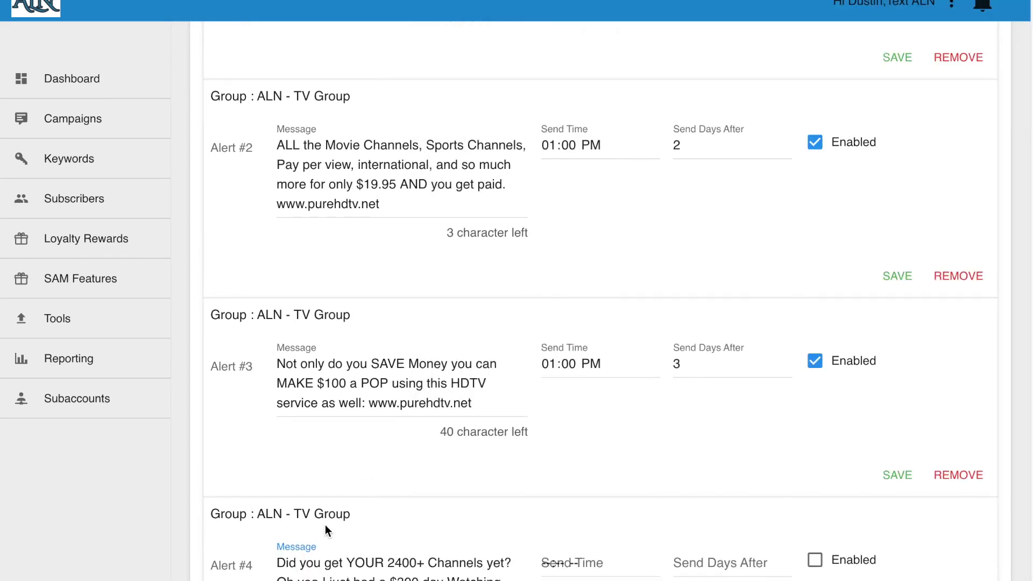
pyautogui.scroll(-2, 325, 524)
# - Schedule Alert #4 for 01:00 PM, 4 days after, then enable and save it
pyautogui.click(557, 446)
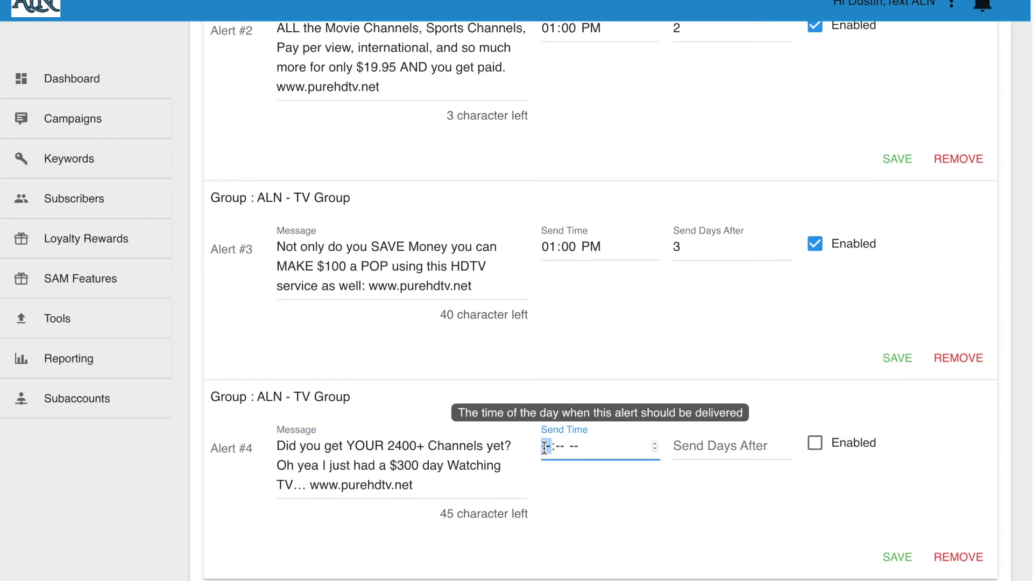
pyautogui.write('01:00')
pyautogui.write('p')
pyautogui.click(677, 445)
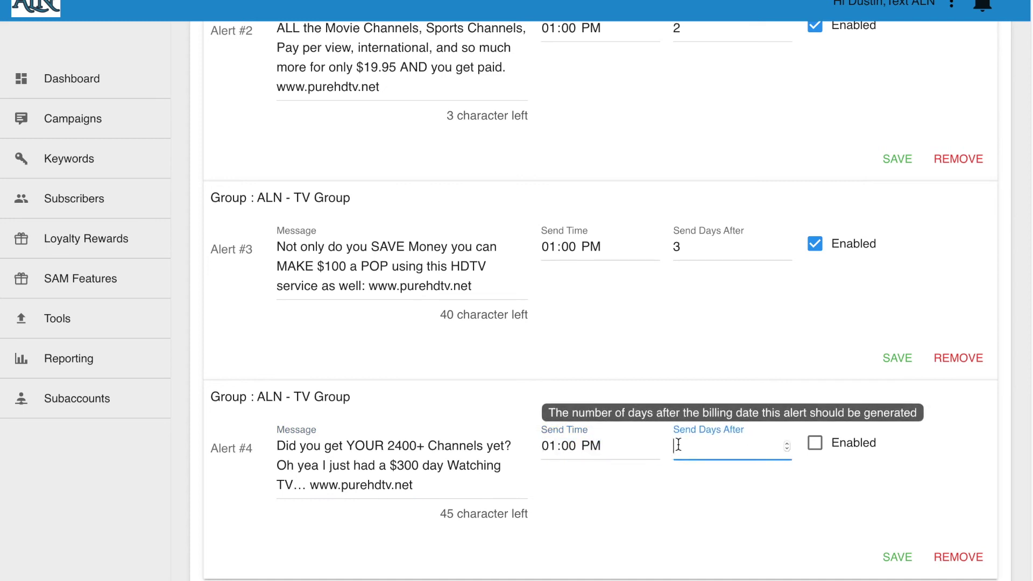
pyautogui.click(814, 443)
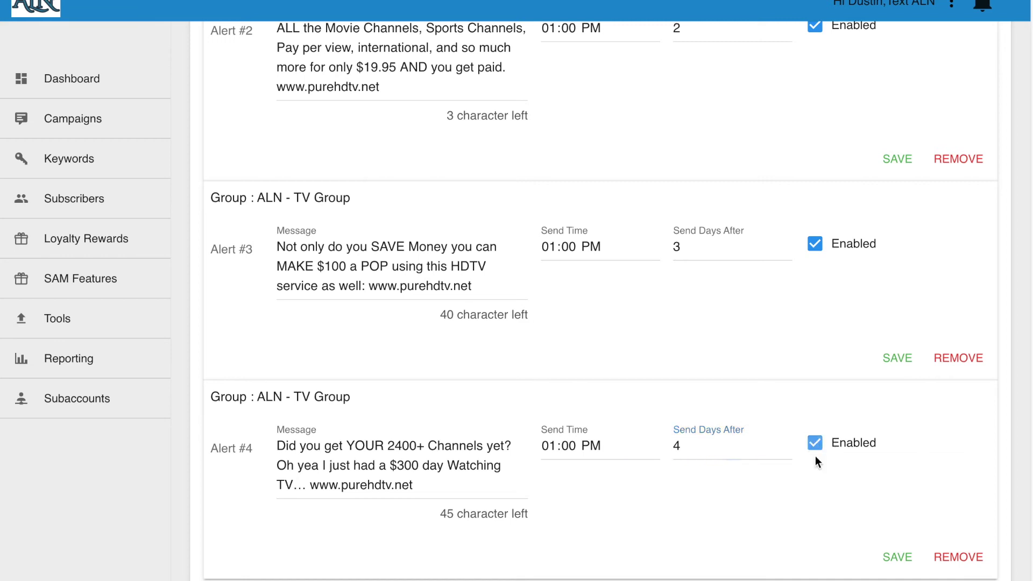
pyautogui.click(896, 557)
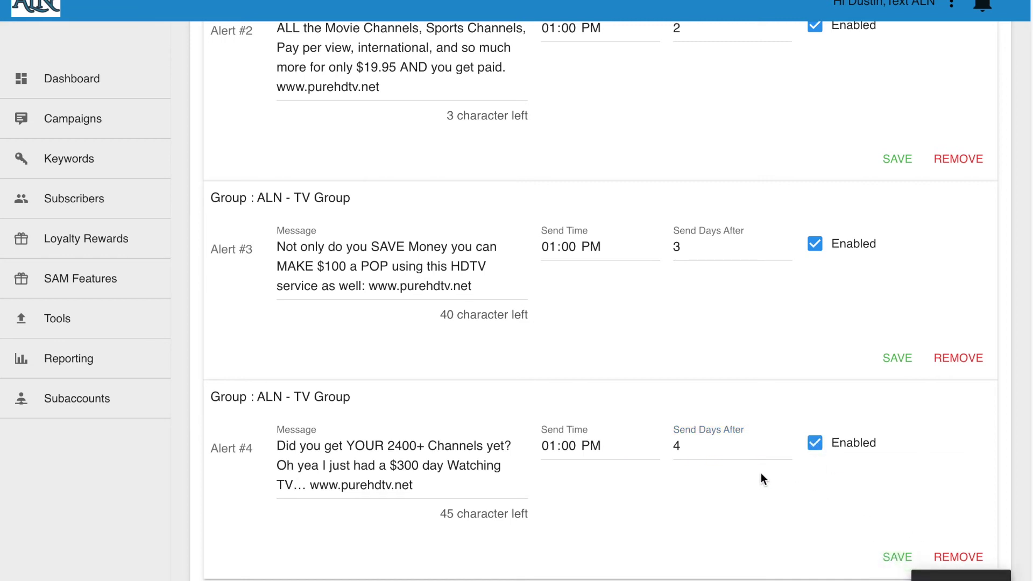
pyautogui.scroll(2, 742, 467)
pyautogui.scroll(-3, 734, 468)
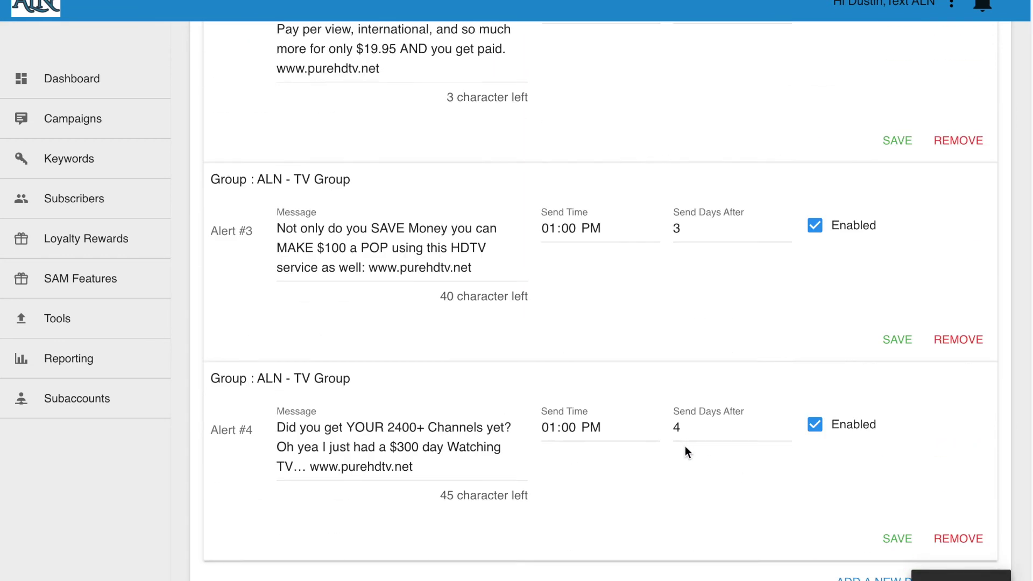
pyautogui.scroll(-2, 735, 479)
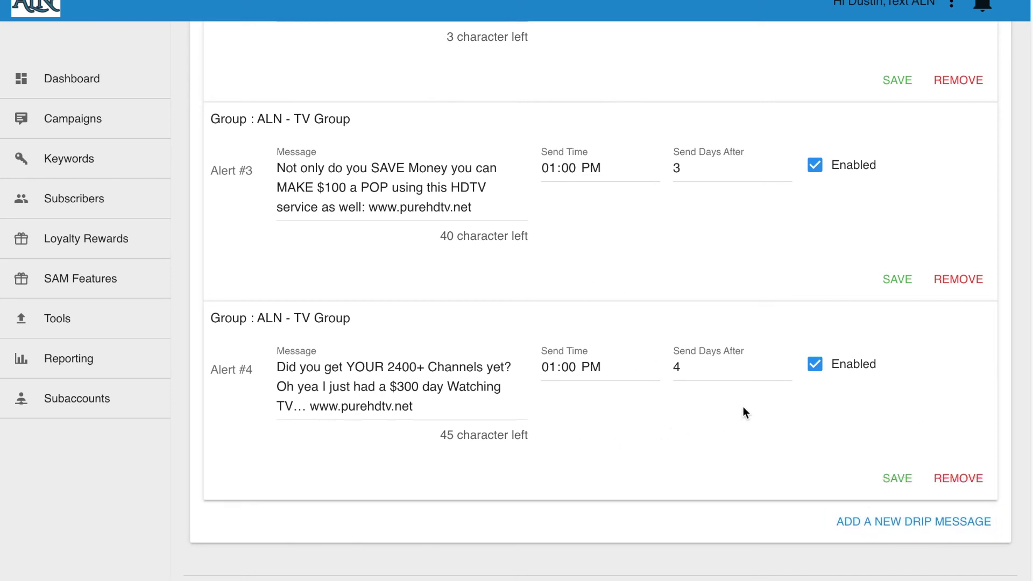
pyautogui.scroll(5, 766, 372)
pyautogui.scroll(5, 642, 346)
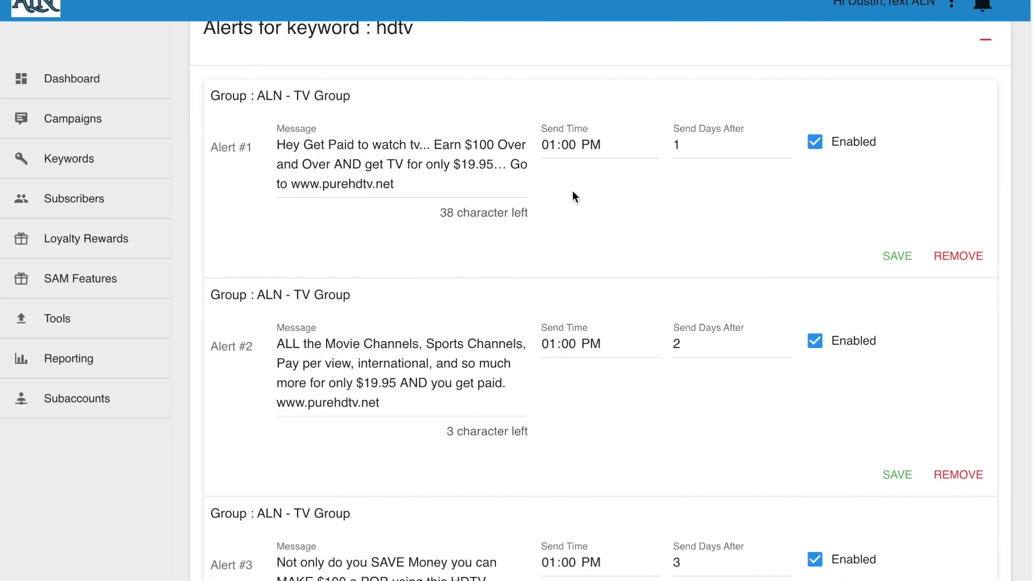
pyautogui.scroll(-3, 613, 240)
pyautogui.scroll(-4, 612, 242)
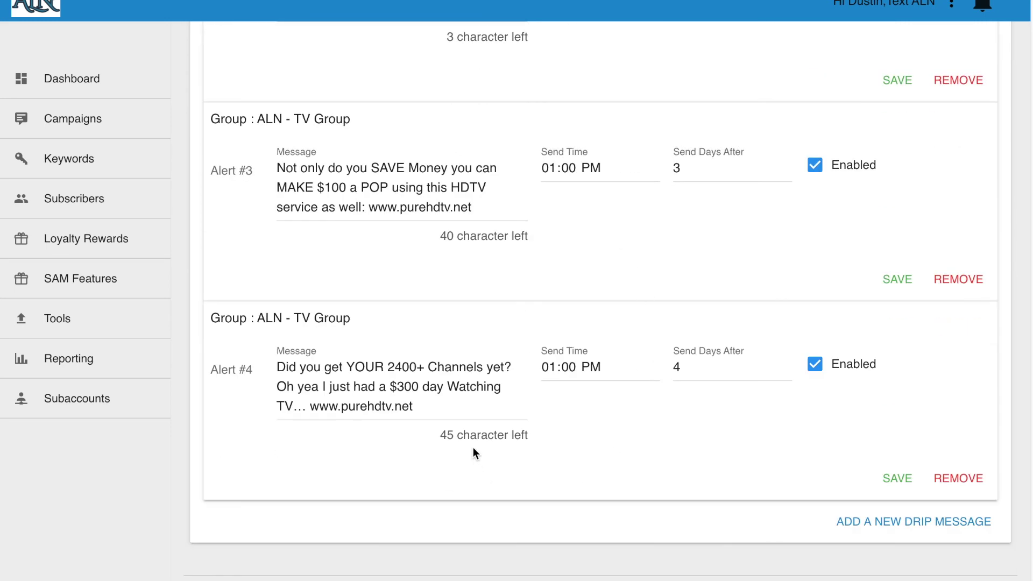
# - Add a blank Alert #5 row beneath the four saved alerts
pyautogui.click(857, 522)
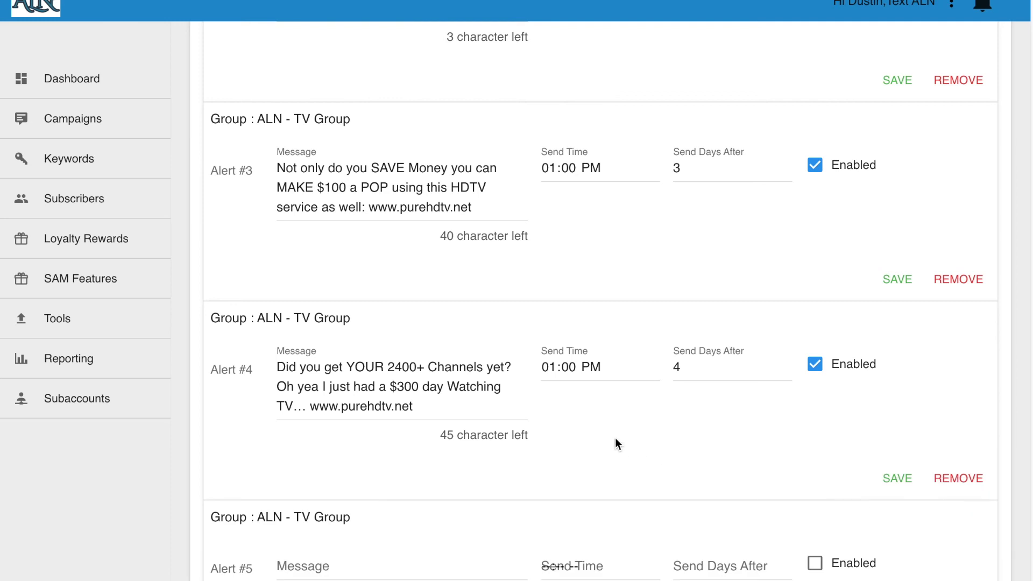
pyautogui.click(306, 408)
pyautogui.write('A')
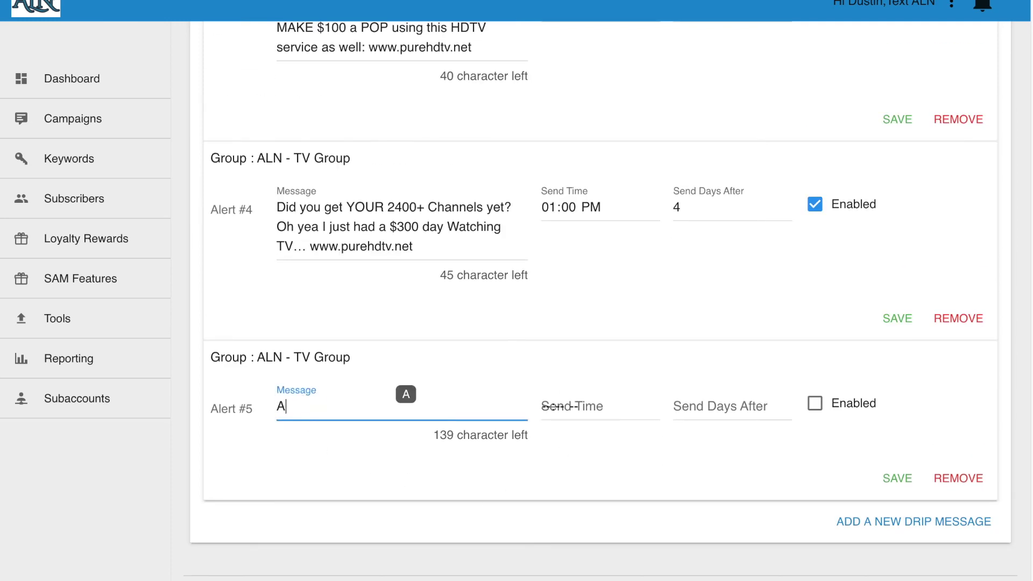
pyautogui.write('re tire')
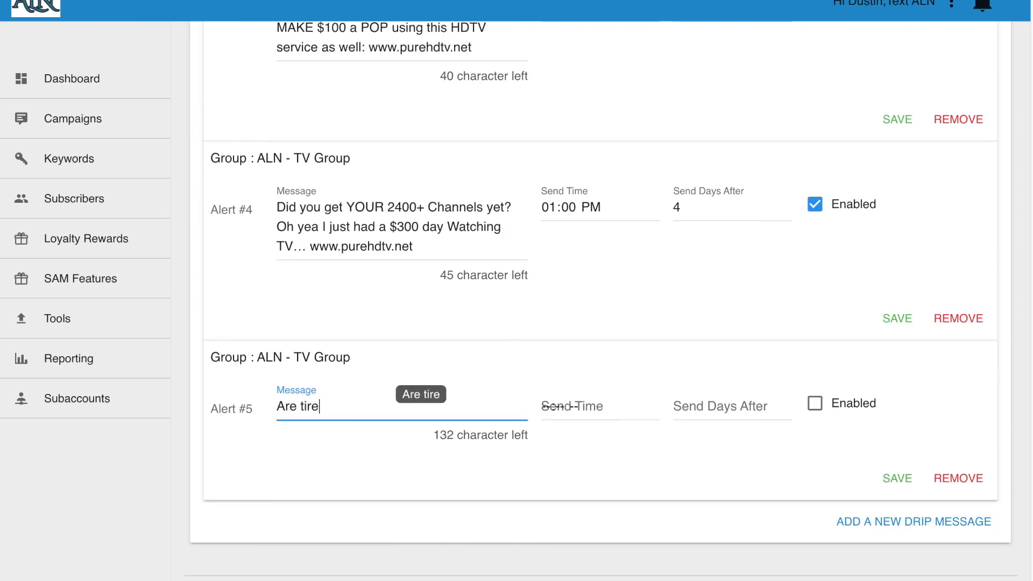
pyautogui.write('d of payi')
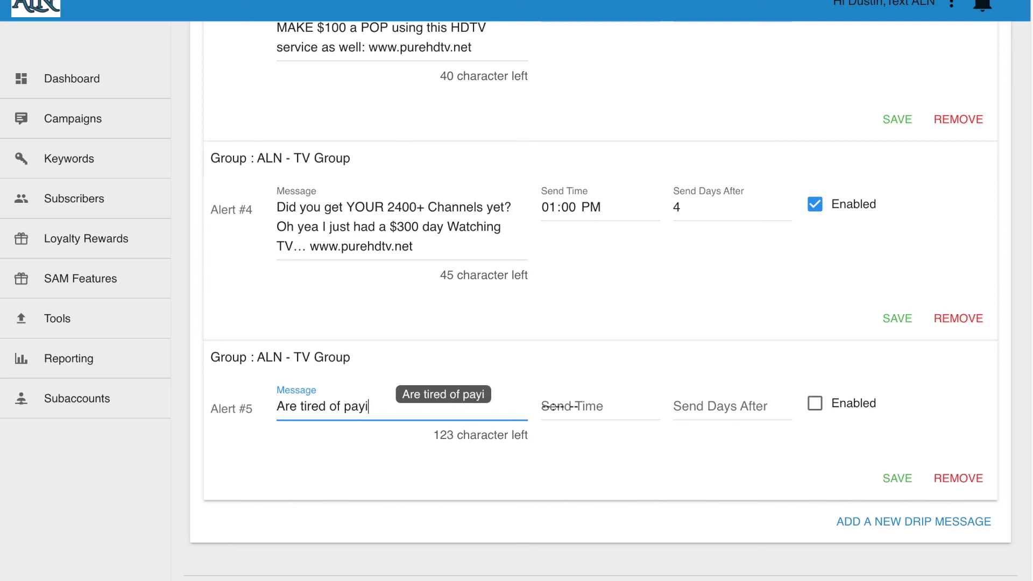
pyautogui.write('ng ')
pyautogui.write('over $100')
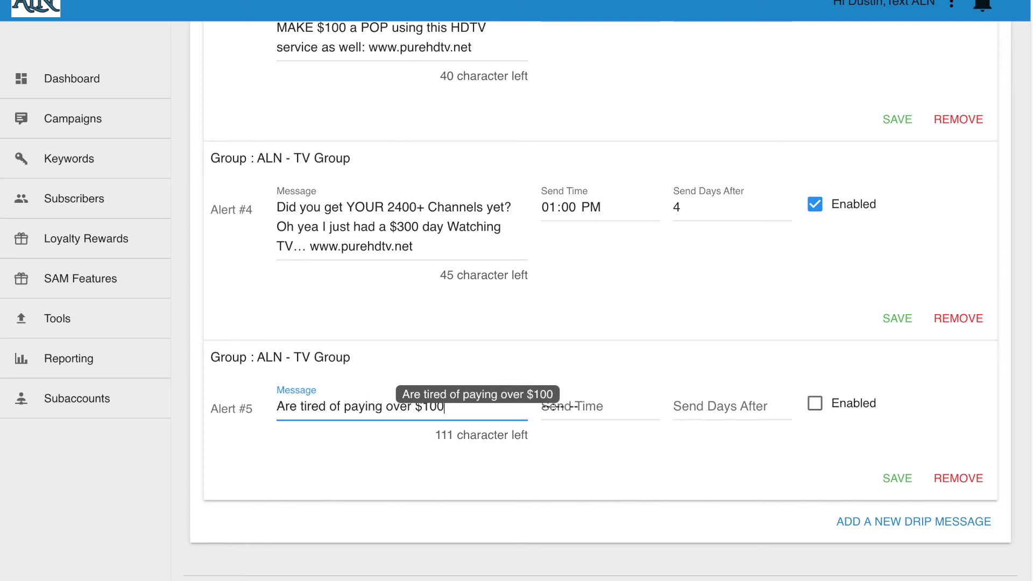
pyautogui.write(' for you ')
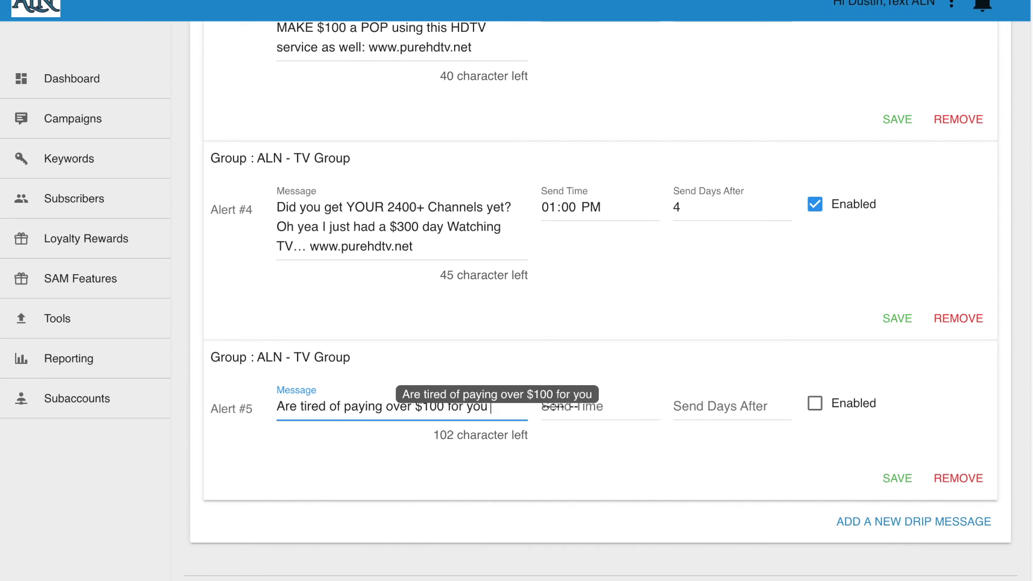
pyautogui.write('cable bill')
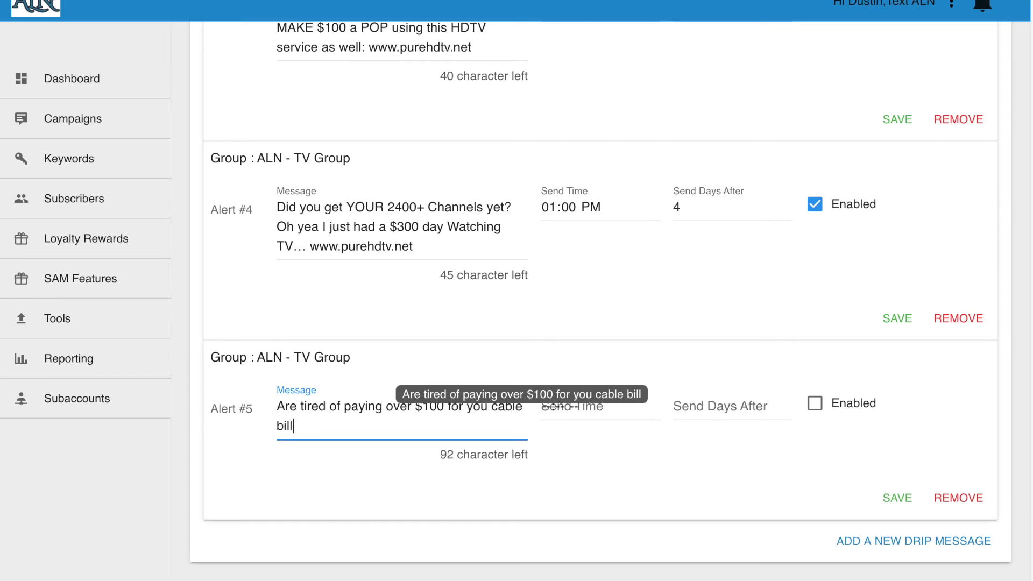
pyautogui.write(' yet')
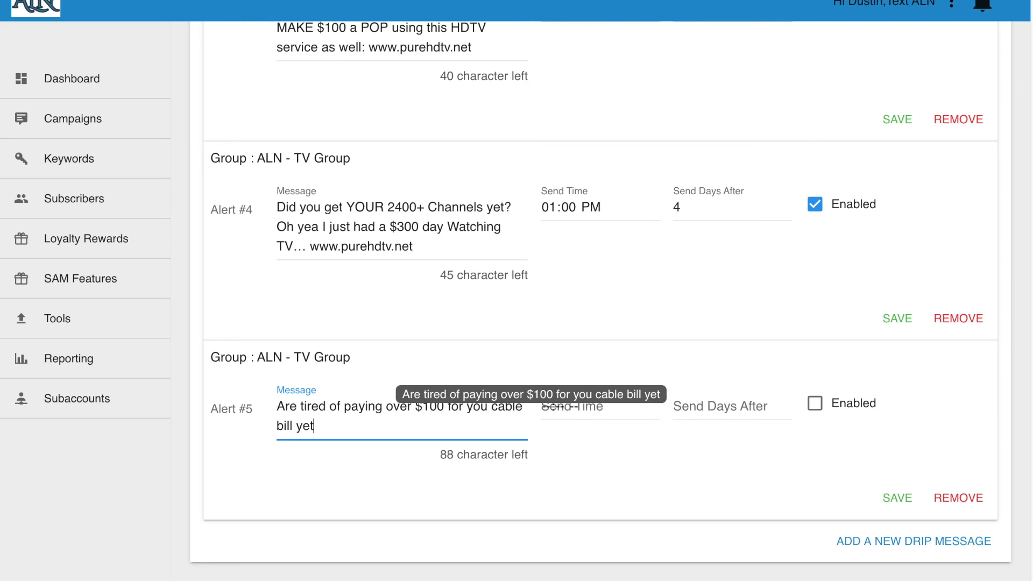
pyautogui.write('? We are ')
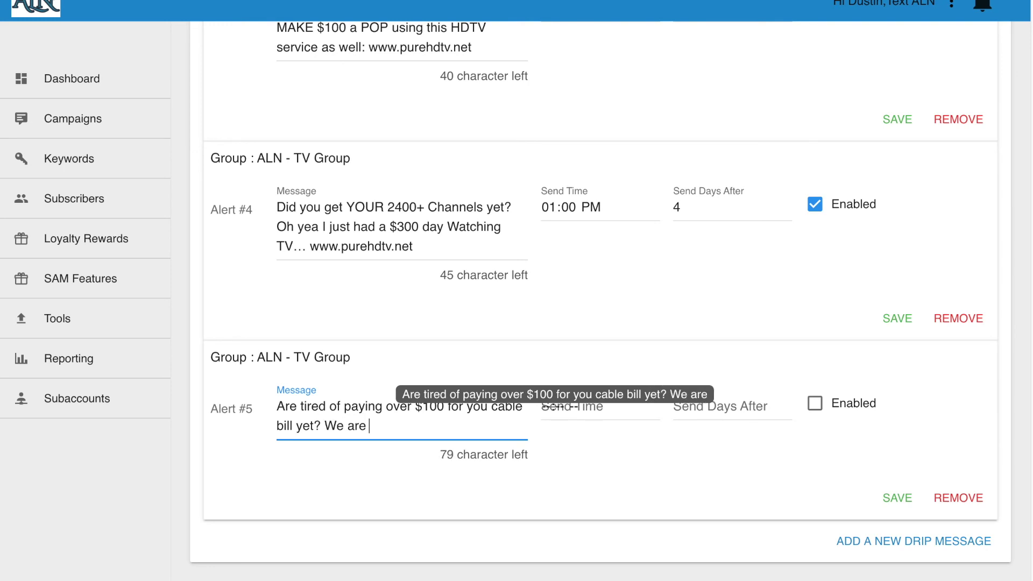
pyautogui.write('still here')
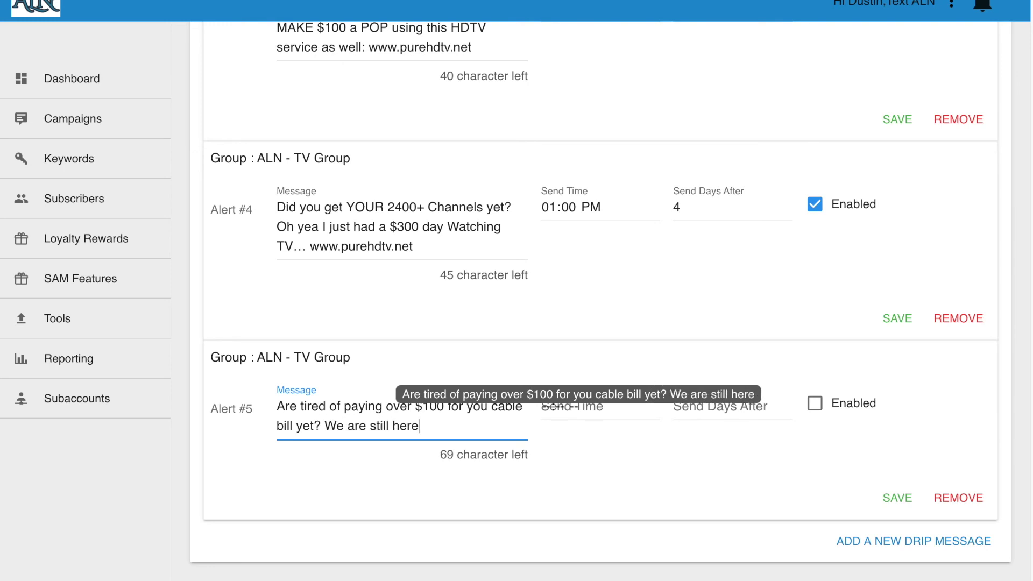
pyautogui.write('!')
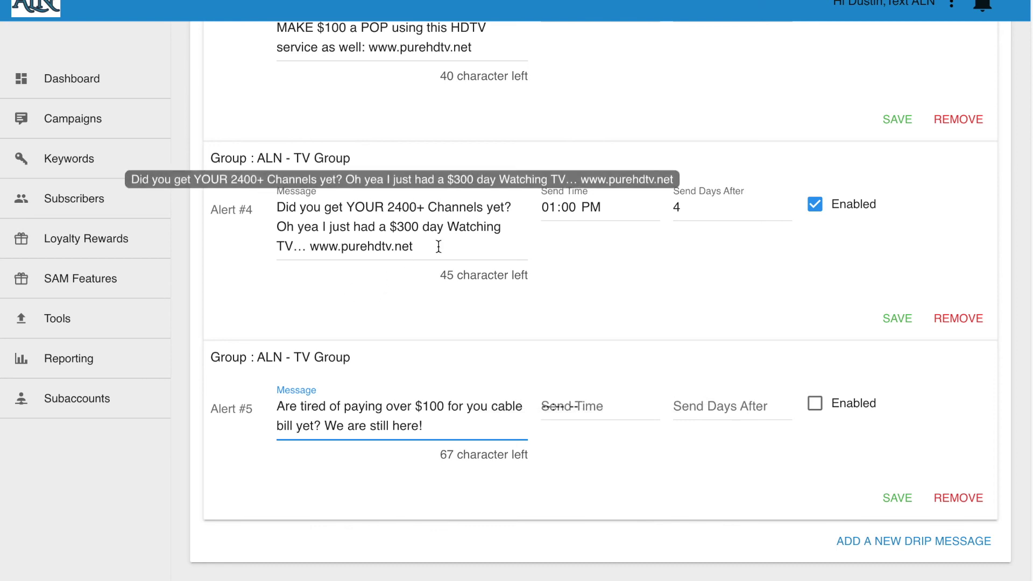
pyautogui.moveTo(413, 246); pyautogui.dragTo(310, 249)
pyautogui.hotkey('ctrl', 'c')
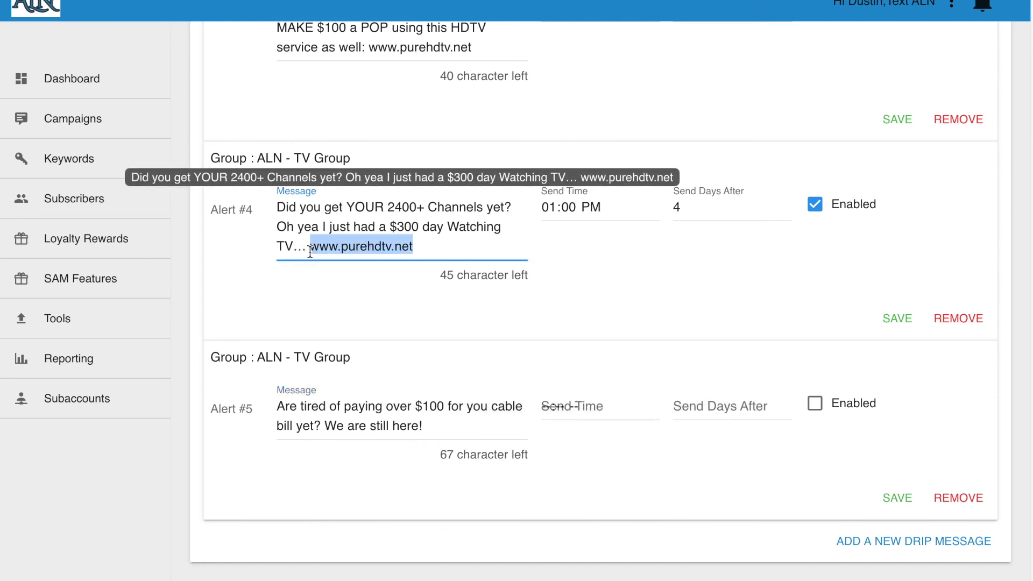
pyautogui.click(436, 427)
pyautogui.hotkey('ctrl', 'v')
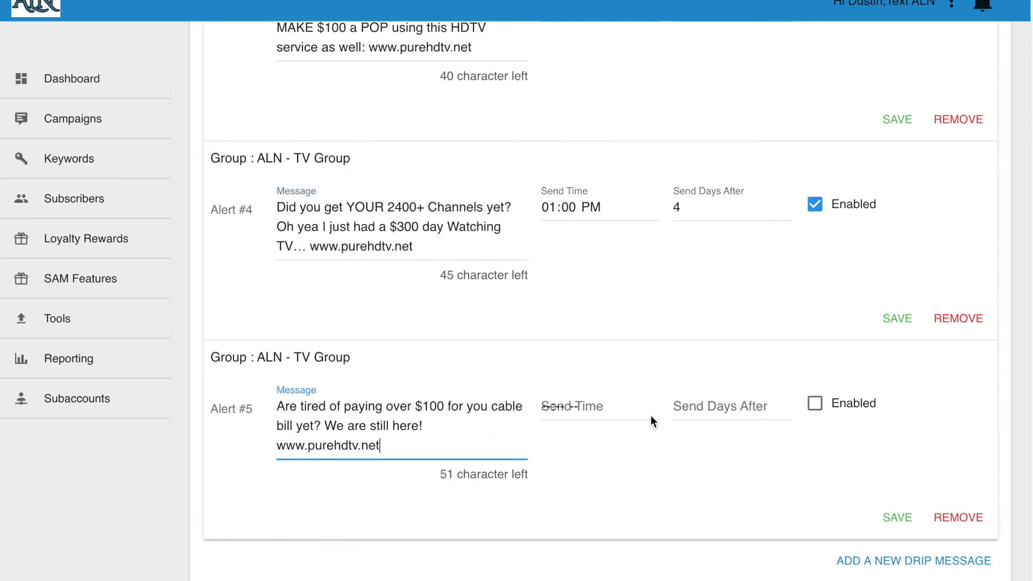
pyautogui.click(602, 416)
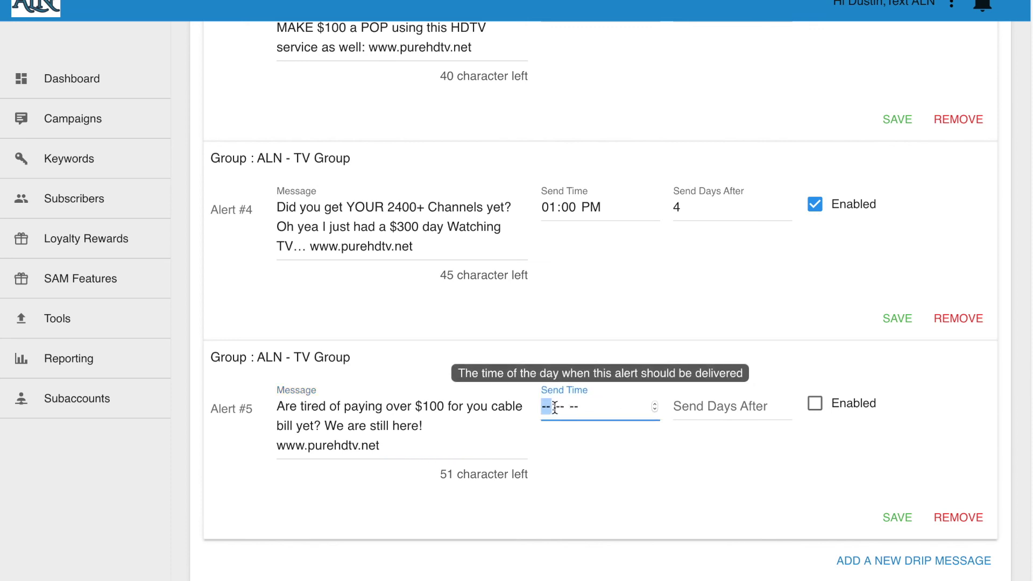
pyautogui.write('6:-- --')
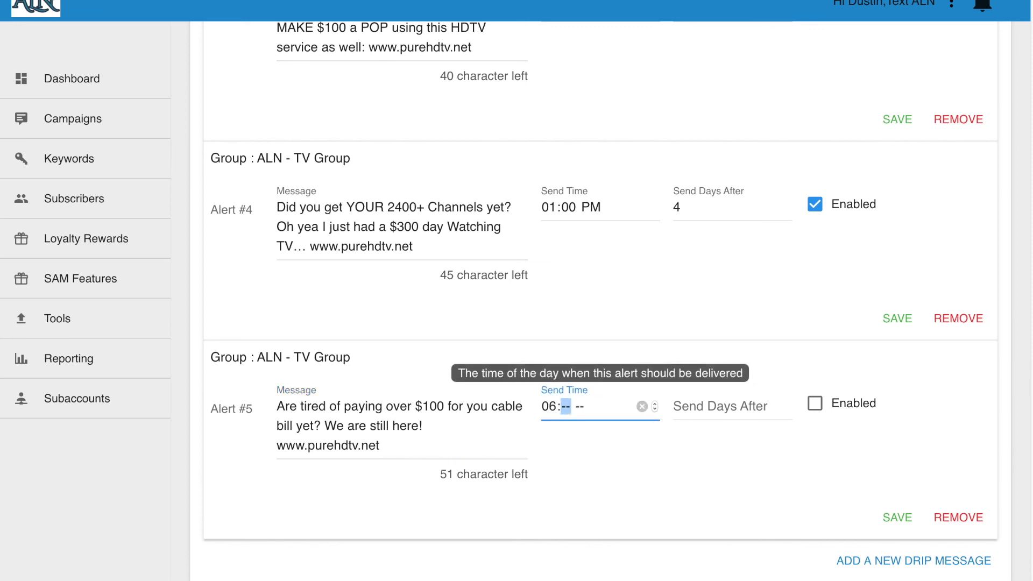
pyautogui.write('00')
pyautogui.write('p')
# - Set Alert #5 to send 30 days after opt-in, enable it, and save it
pyautogui.click(788, 407)
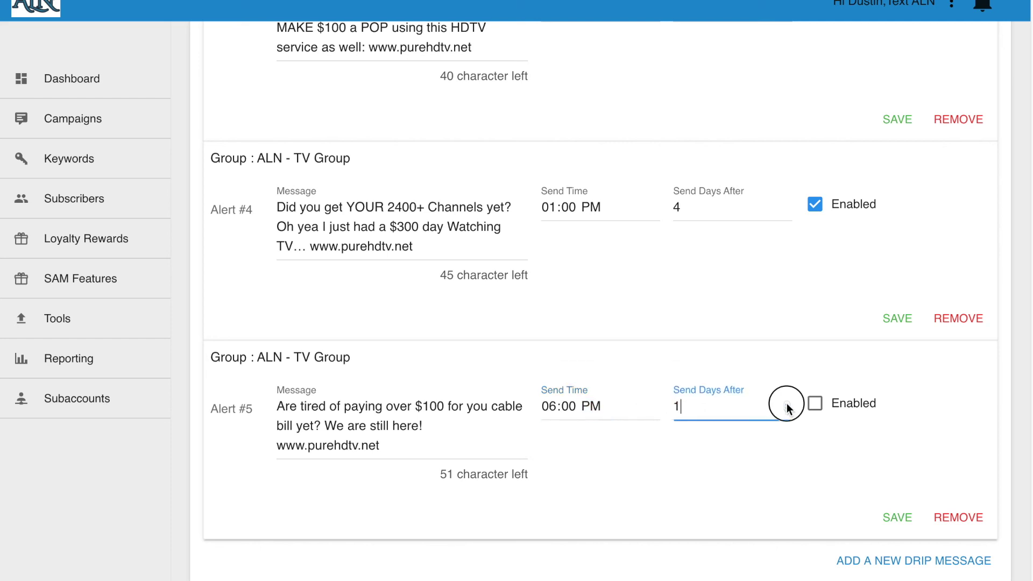
pyautogui.click(788, 404)
pyautogui.click(788, 403)
pyautogui.click(788, 403)
pyautogui.click(788, 404)
pyautogui.click(787, 404)
pyautogui.click(815, 404)
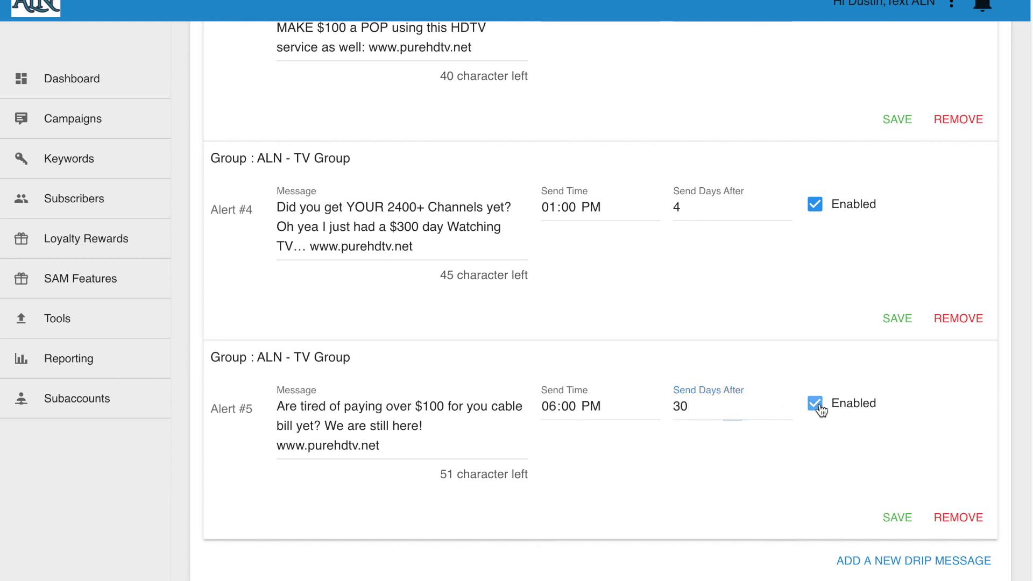
pyautogui.click(897, 517)
pyautogui.click(890, 525)
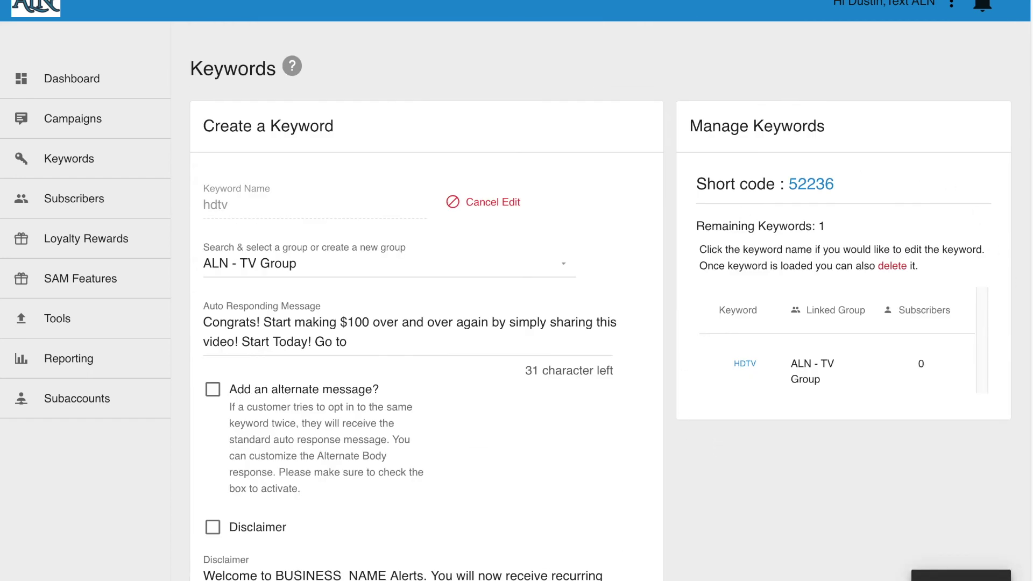
# - Check the Word drip script, then select Alert #5's entire message and return to the script
pyautogui.hotkey('alt', 'Tab')
pyautogui.moveTo(727, 4)
pyautogui.mouseDown()
pyautogui.moveTo(533, 4)
pyautogui.moveTo(557, 3)
pyautogui.mouseUp()
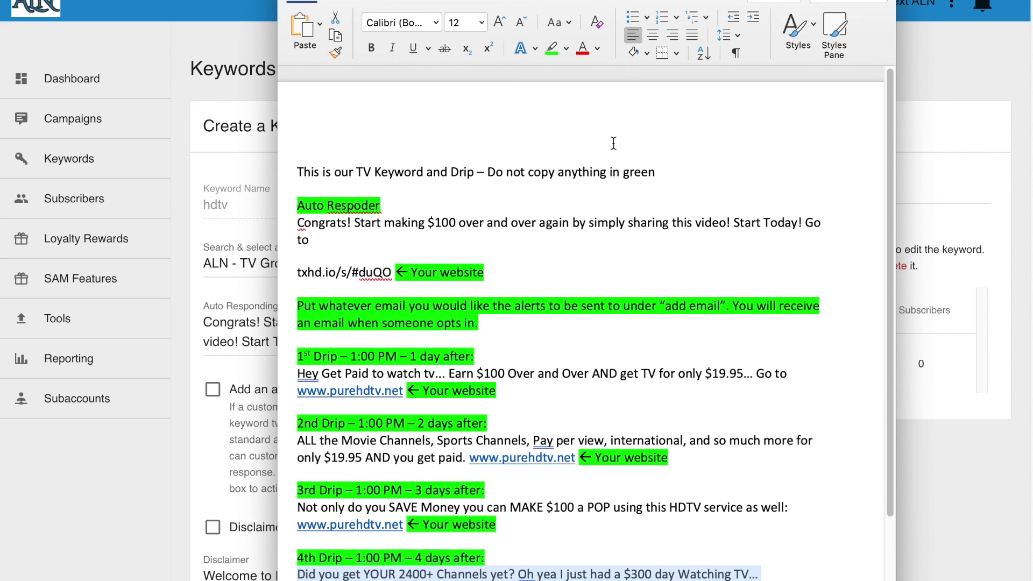
pyautogui.click(221, 471)
pyautogui.scroll(-10, 219, 447)
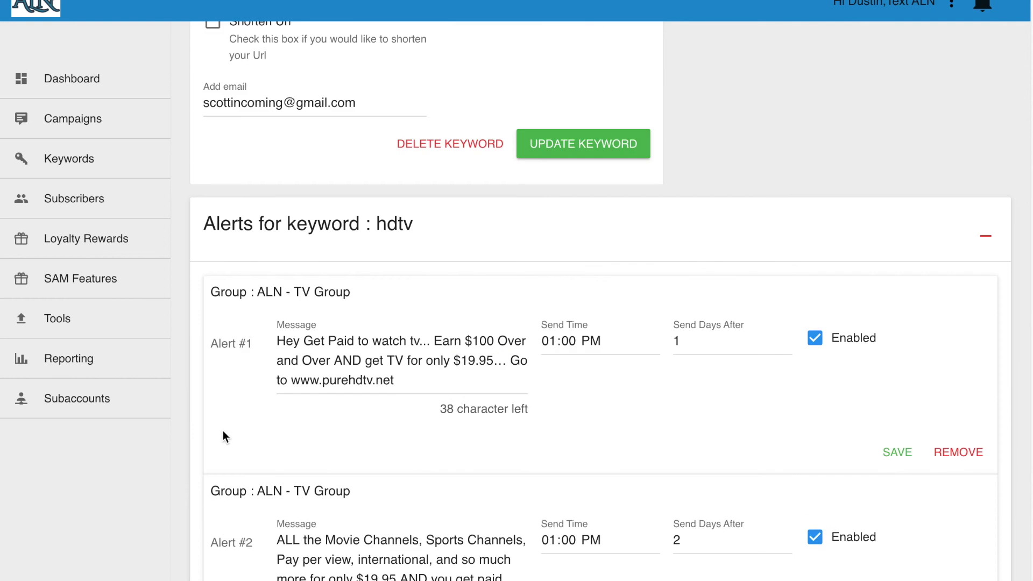
pyautogui.scroll(-10, 226, 428)
pyautogui.moveTo(277, 365); pyautogui.dragTo(391, 410)
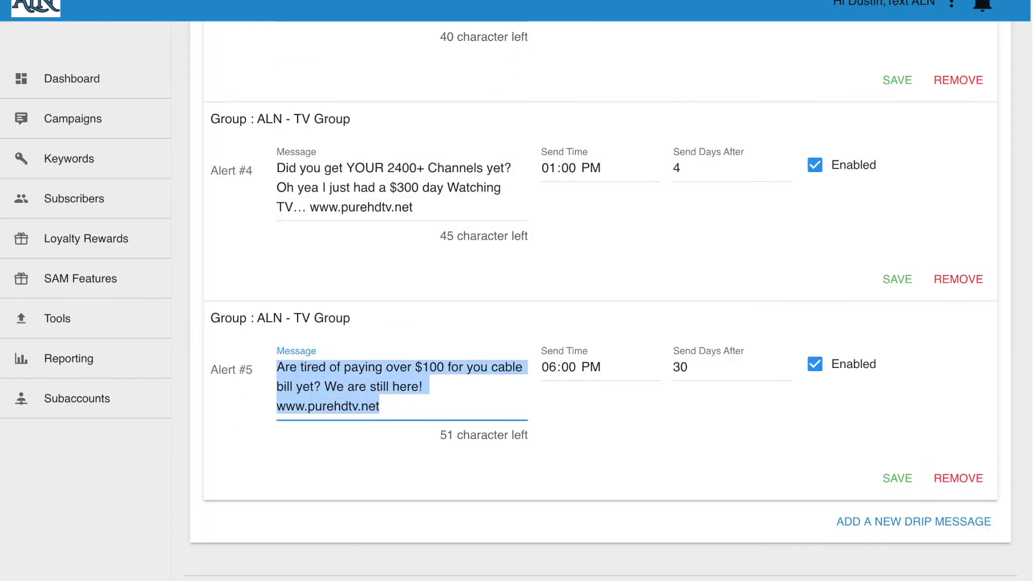
pyautogui.hotkey('alt', 'Tab')
pyautogui.scroll(-2, 565, 404)
pyautogui.scroll(-1, 564, 404)
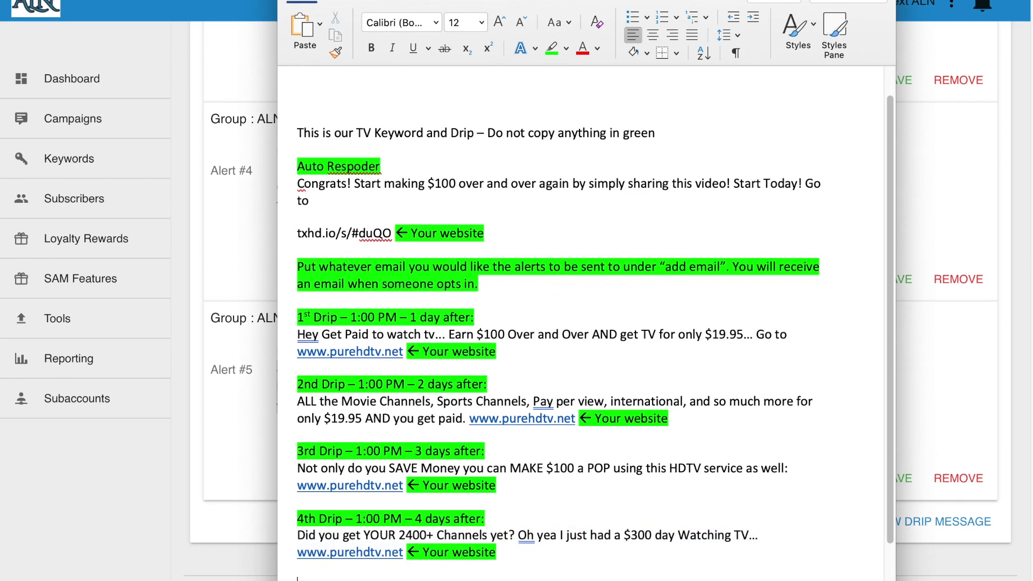
pyautogui.scroll(-1, 565, 404)
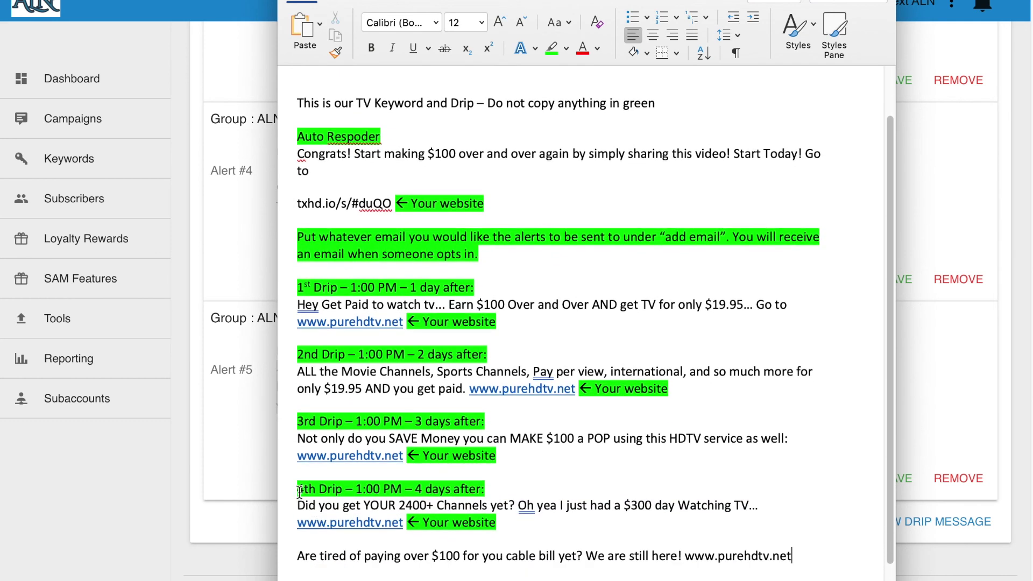
pyautogui.moveTo(297, 489); pyautogui.dragTo(490, 492)
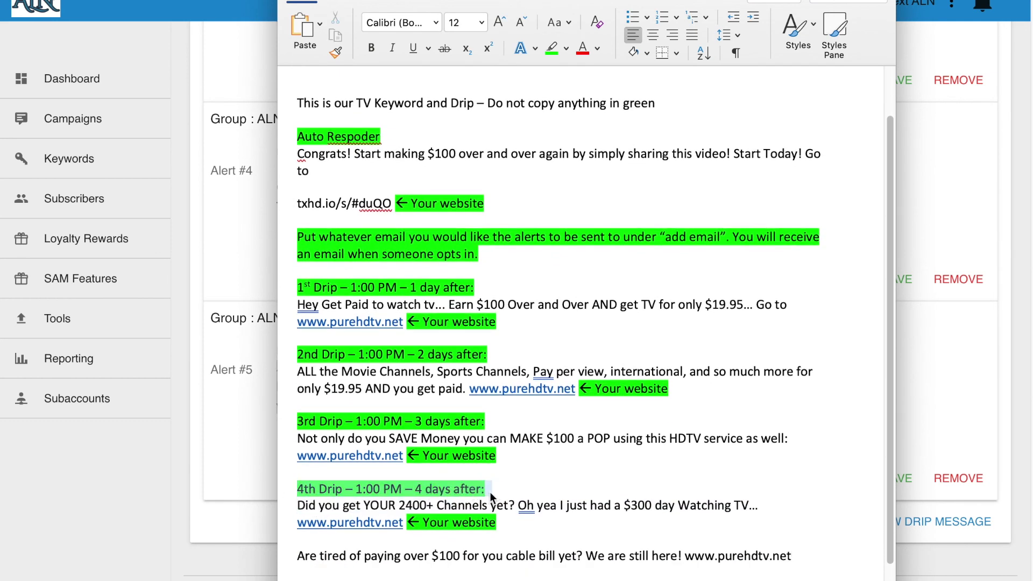
# - Paste the 4th Drip heading above the pasted message and renumber it to 5th Drip
pyautogui.click(298, 556)
pyautogui.press('Return')
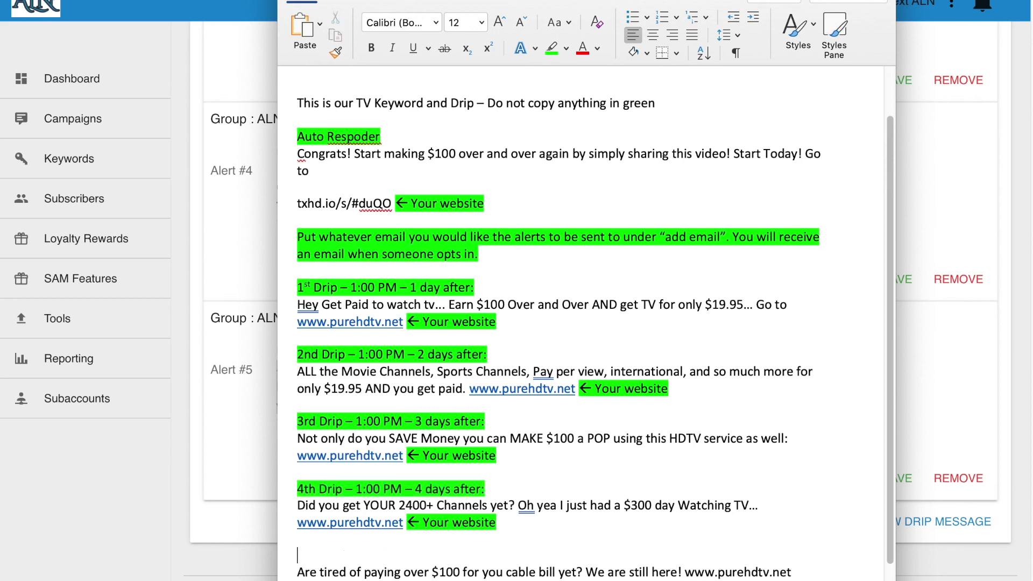
pyautogui.hotkey('ctrl', 'v')
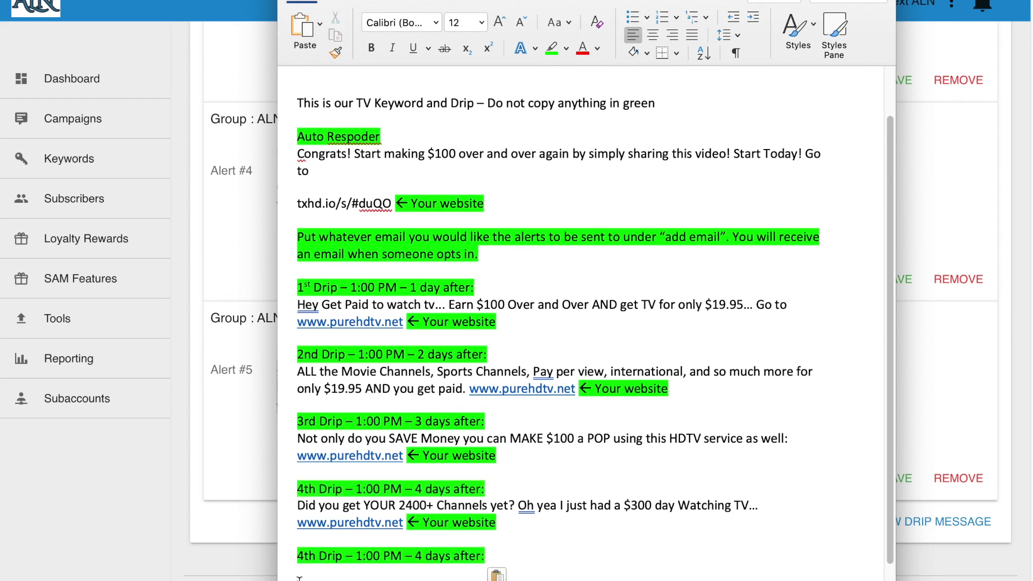
pyautogui.click(303, 556)
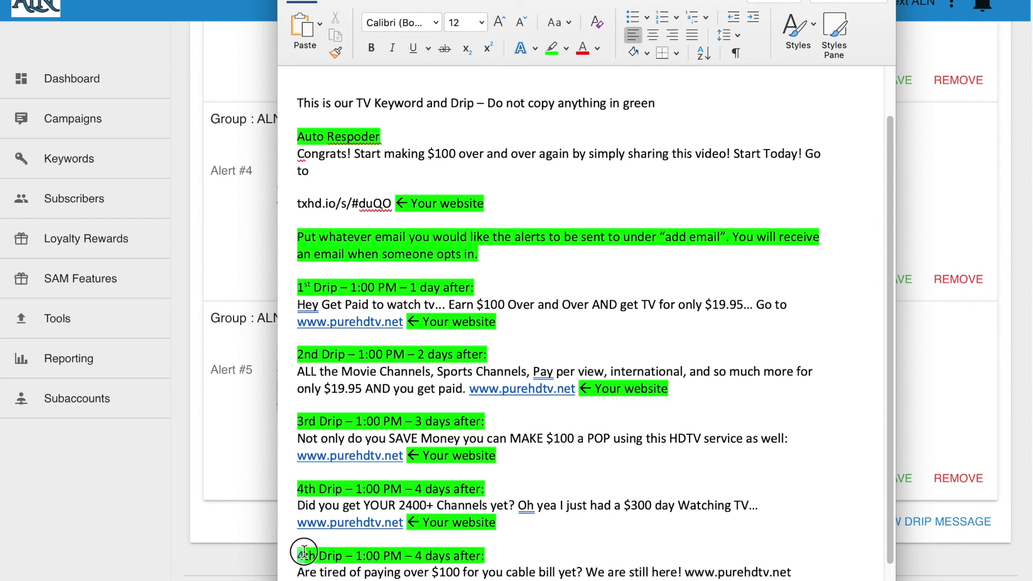
pyautogui.press('BackSpace')
pyautogui.write('5')
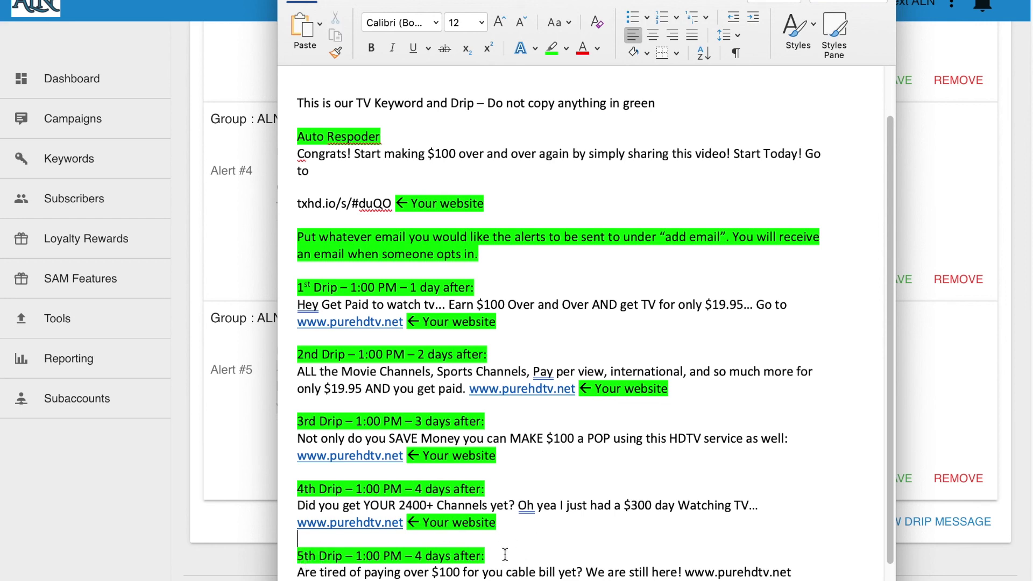